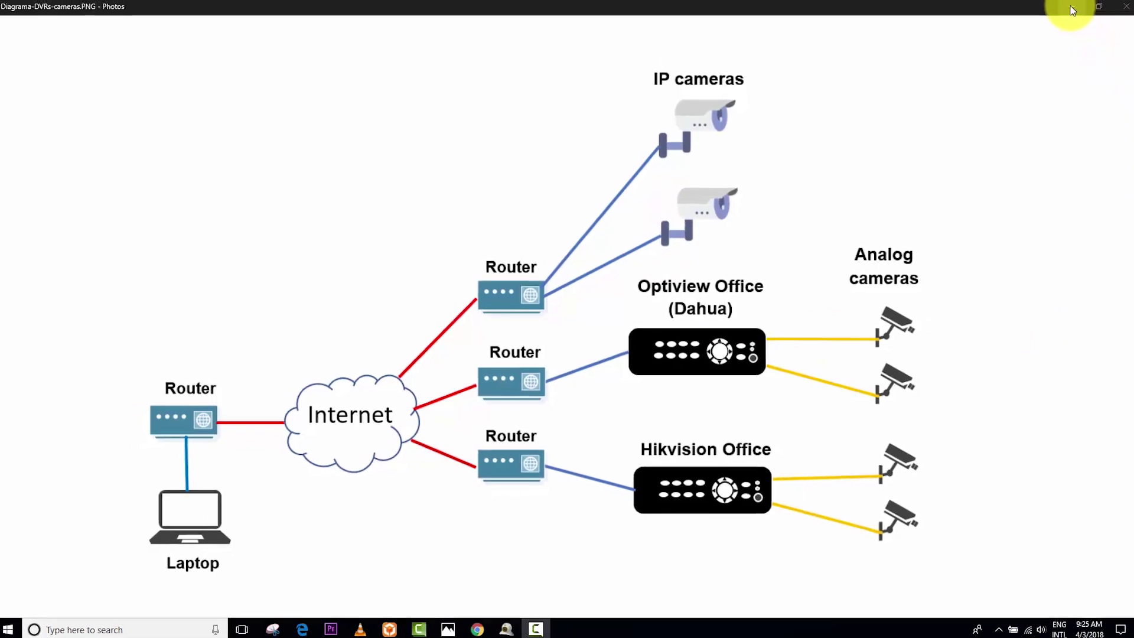
# Minimize the Photos diagram to reveal the Dahua Wiki Live Demos page
pyautogui.click(1064, 9)
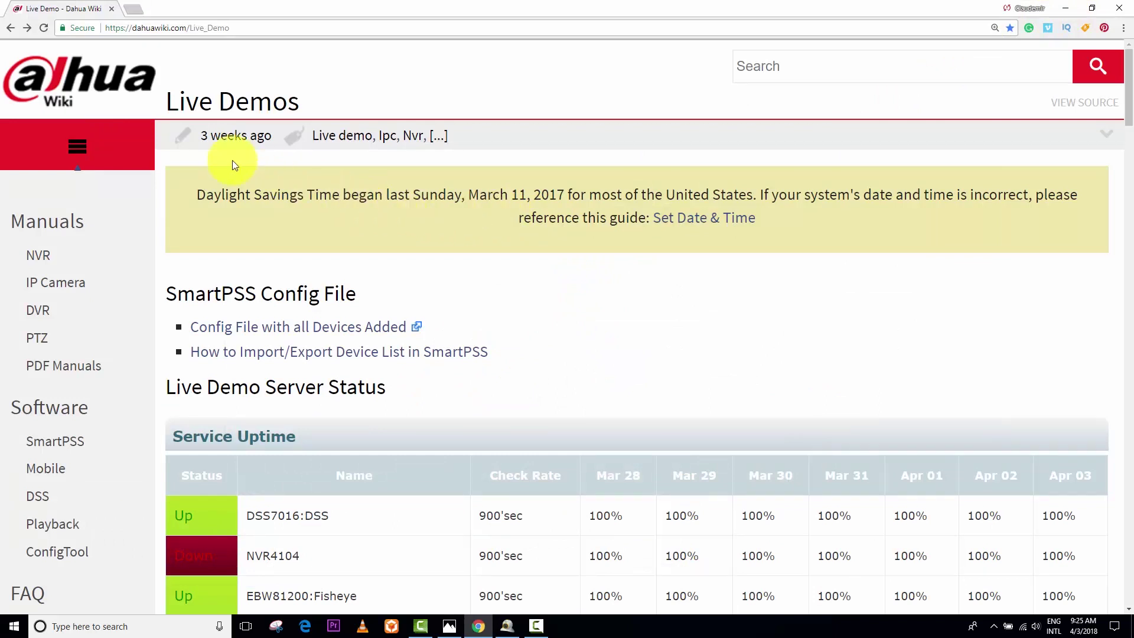
pyautogui.moveTo(165, 101); pyautogui.dragTo(309, 103)
pyautogui.click(303, 101)
# Scroll the wiki down to the Live Demo Device List, then bring the CMS viewer forward
pyautogui.scroll(-6, 374, 205)
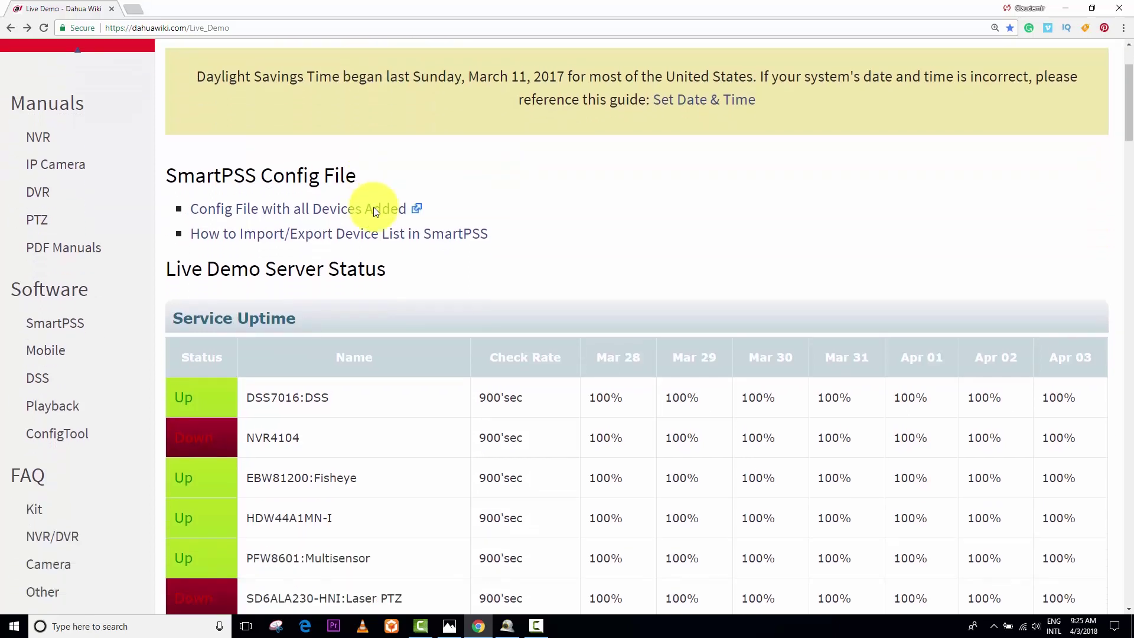
pyautogui.scroll(-1, 372, 211)
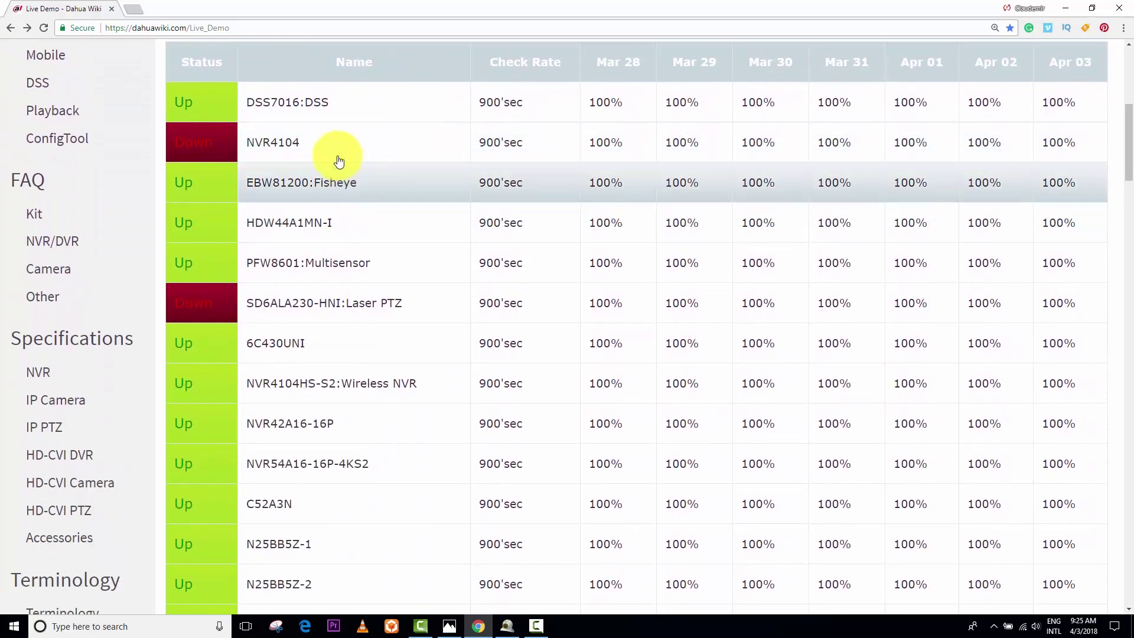
pyautogui.scroll(-6, 337, 213)
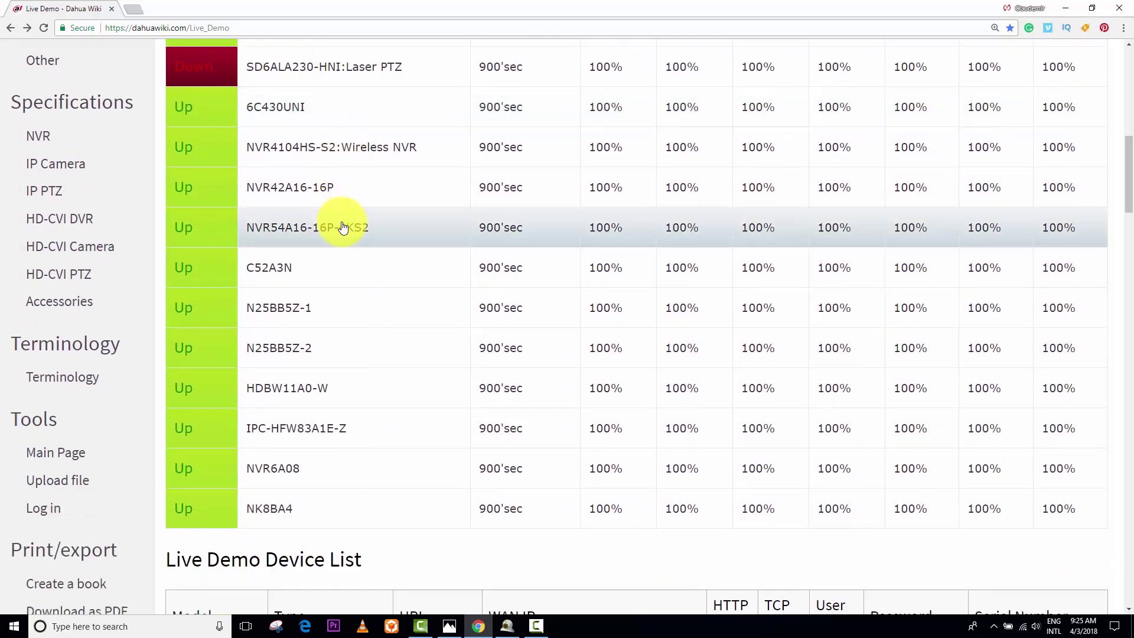
pyautogui.scroll(-5, 344, 228)
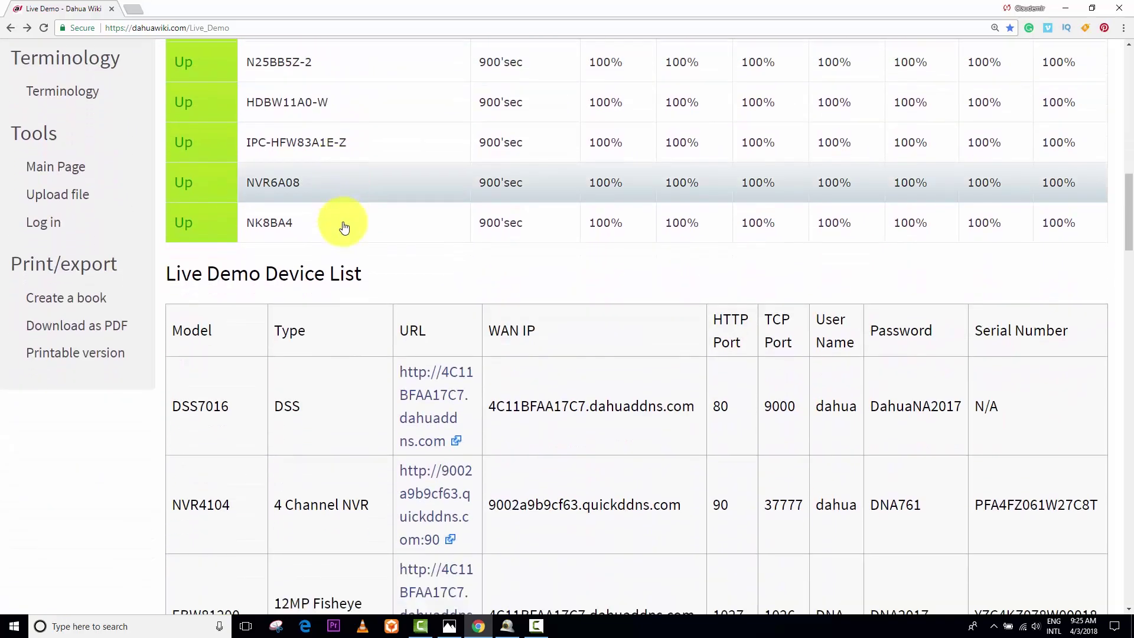
pyautogui.scroll(-3, 345, 227)
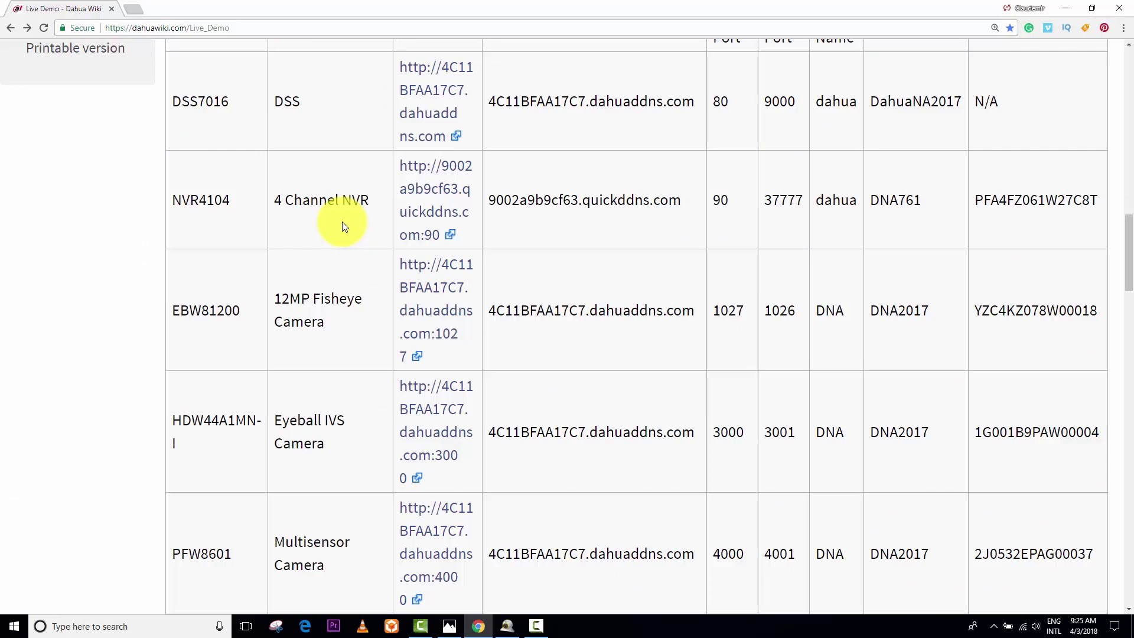
pyautogui.scroll(-1, 342, 226)
pyautogui.scroll(-1, 343, 227)
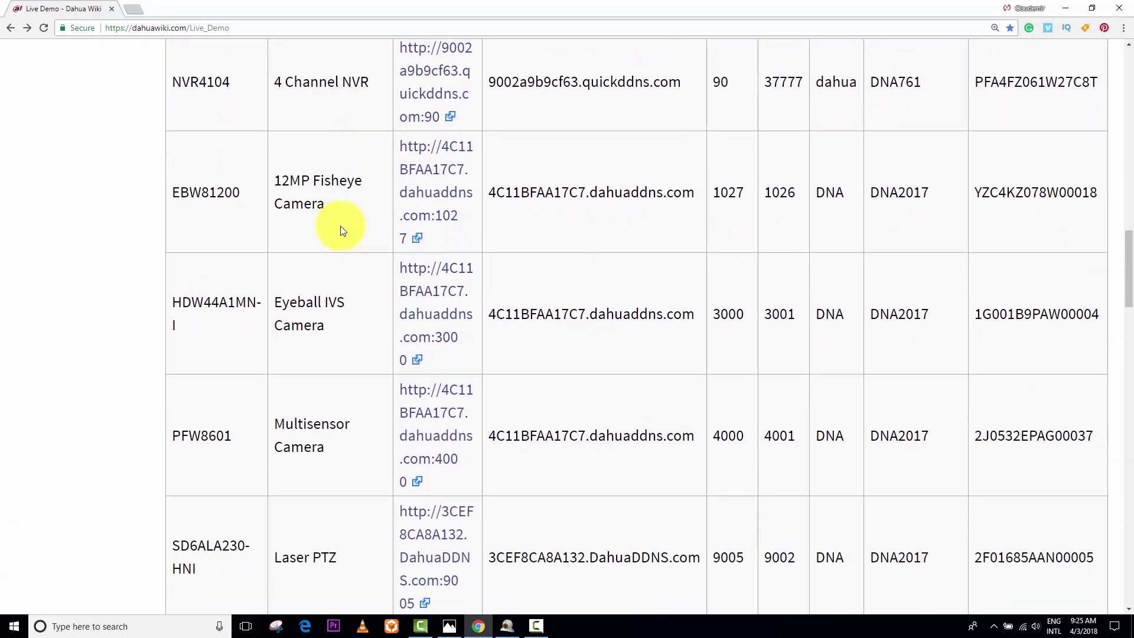
pyautogui.scroll(1, 331, 227)
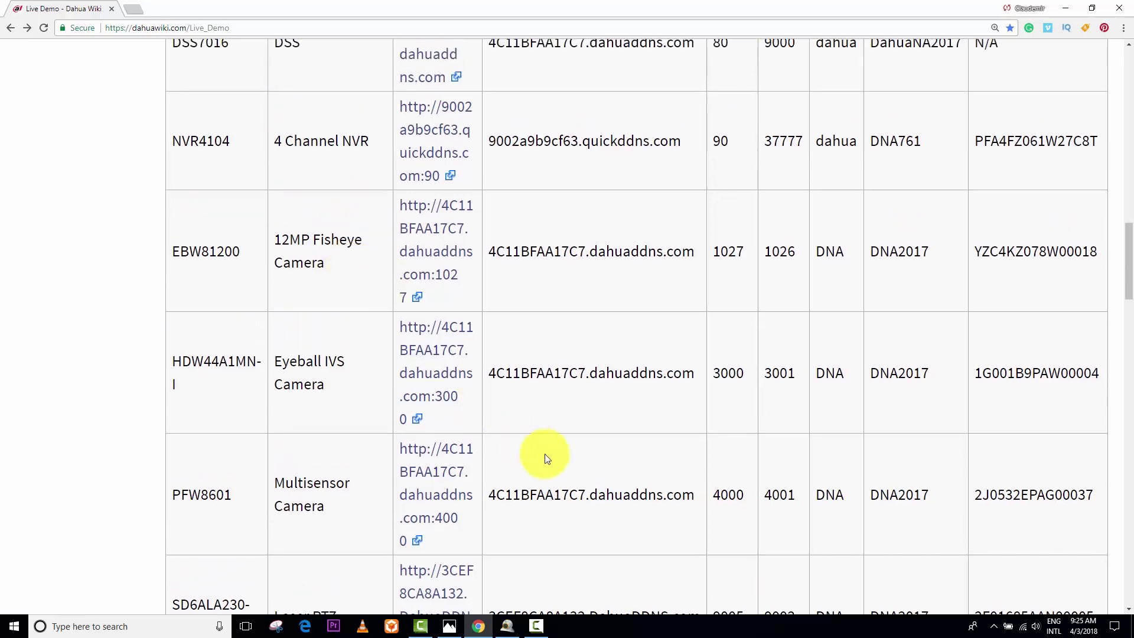
pyautogui.click(508, 626)
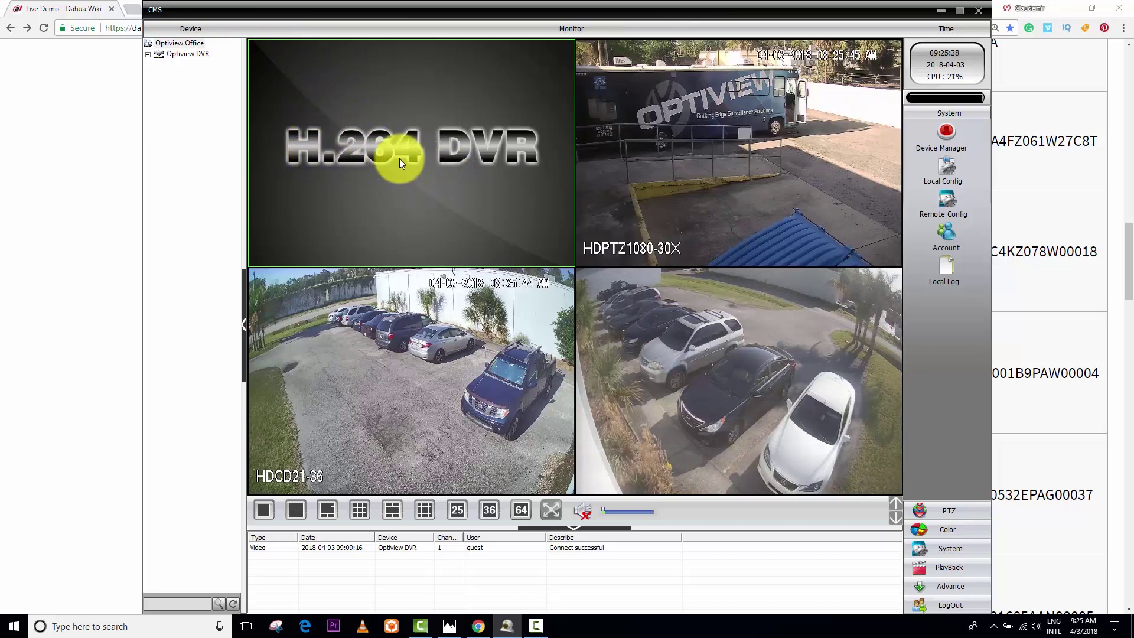
# Expand Optiview DVR, place DVR_1 in the first view pane, then return to the wiki
pyautogui.click(147, 53)
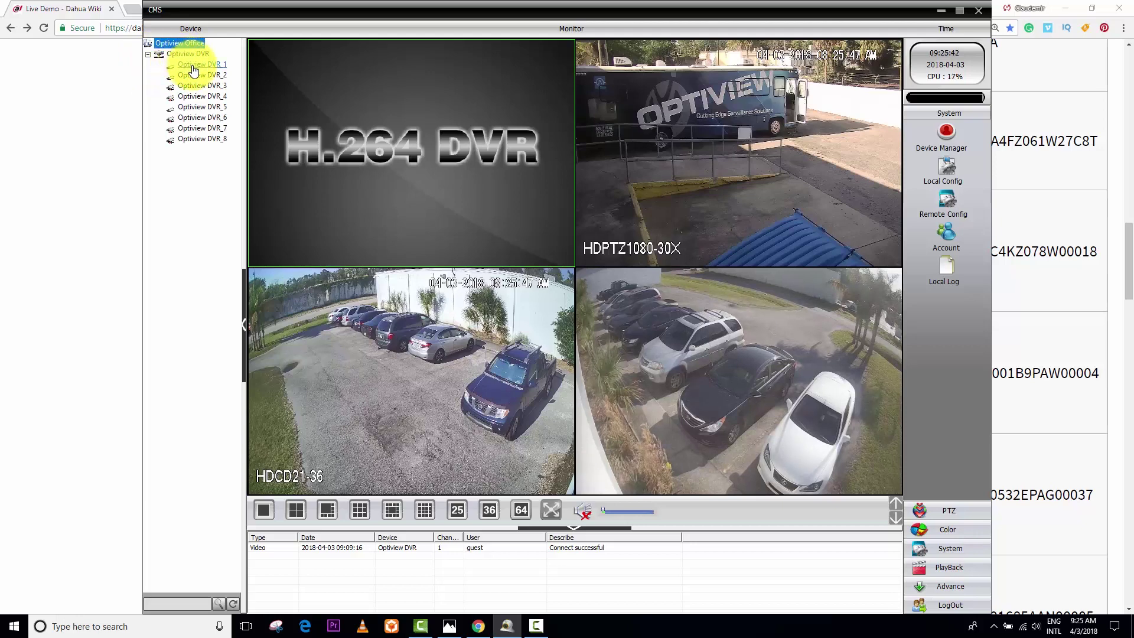
pyautogui.moveTo(193, 70); pyautogui.dragTo(370, 117)
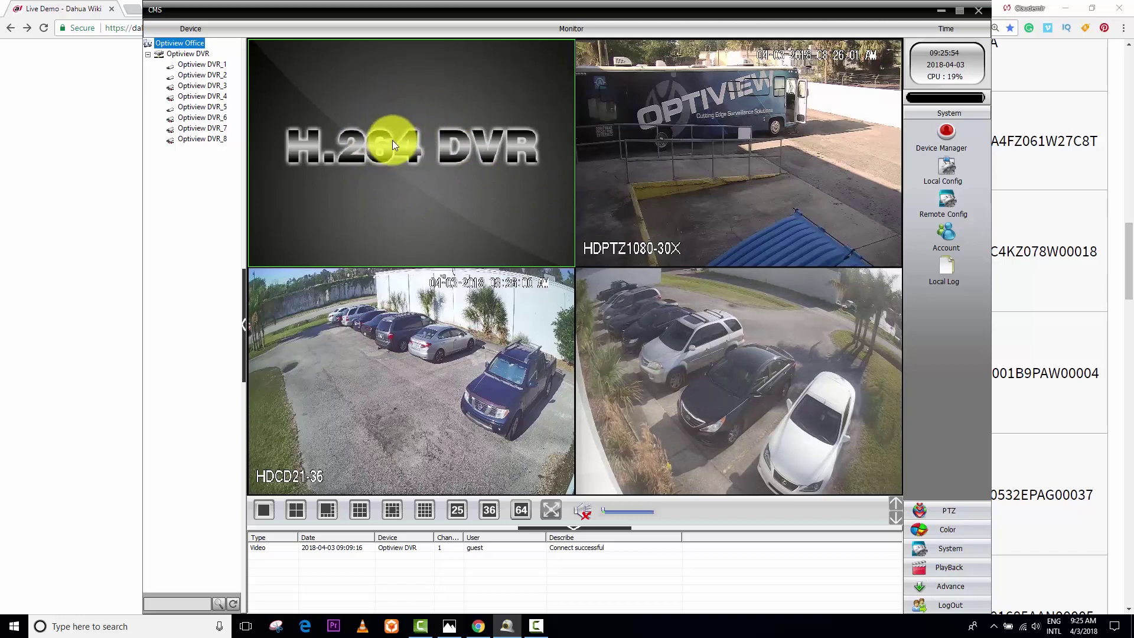
pyautogui.click(119, 119)
# Copy the fisheye camera's hostname 4C11BFAA17C7.dahuaddns.com from the device list
pyautogui.scroll(15, 452, 161)
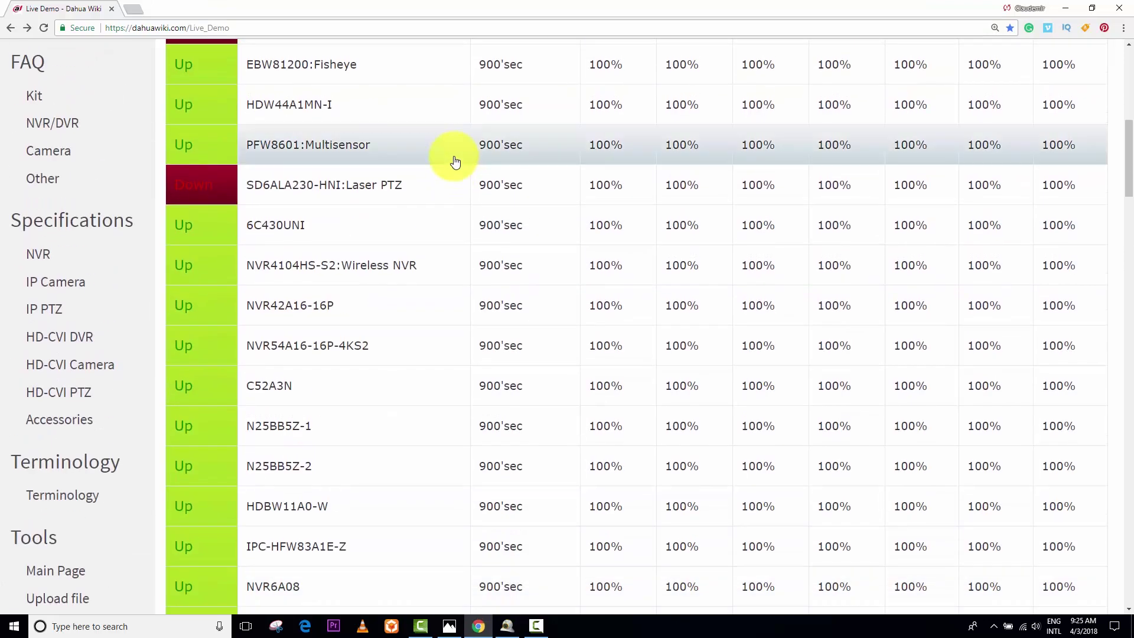
pyautogui.scroll(9, 455, 161)
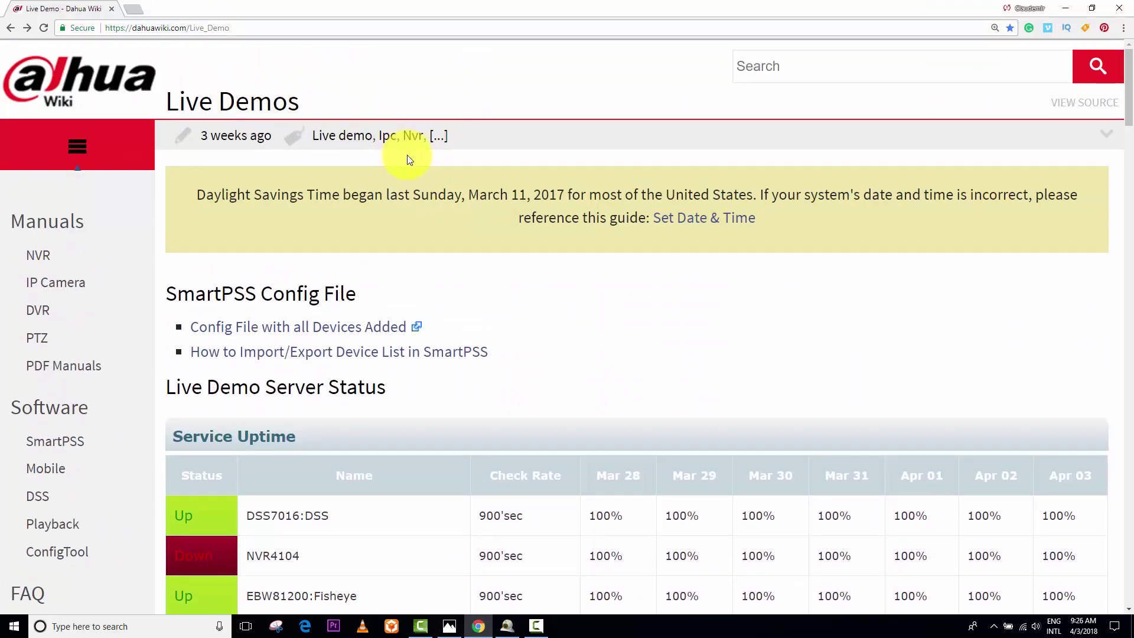
pyautogui.scroll(-6, 408, 159)
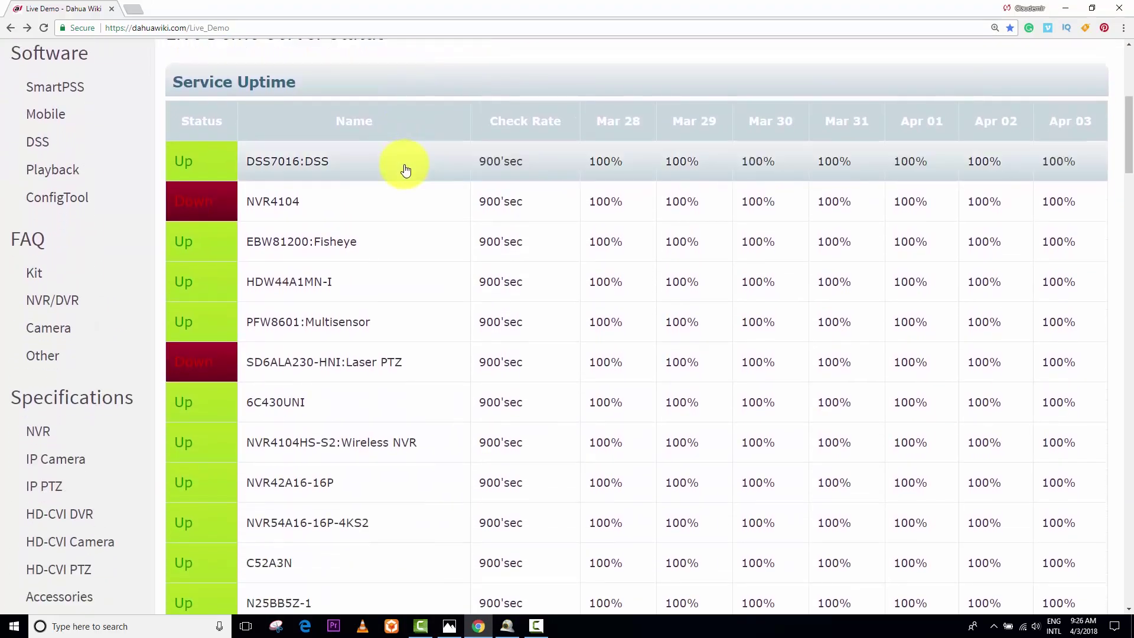
pyautogui.scroll(-8, 406, 170)
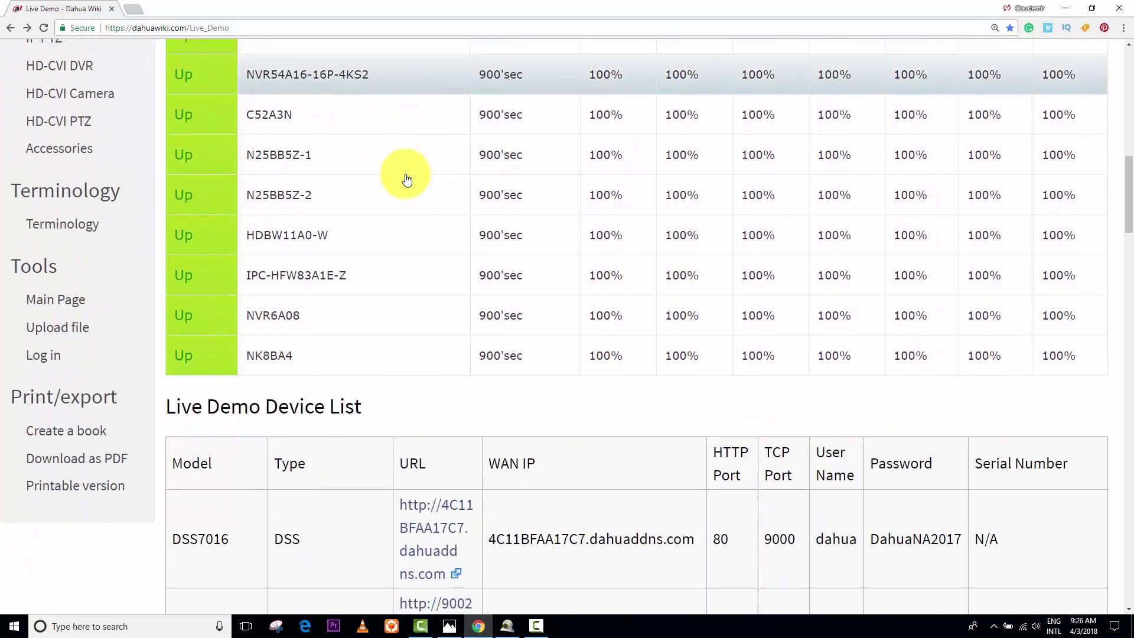
pyautogui.scroll(-6, 406, 179)
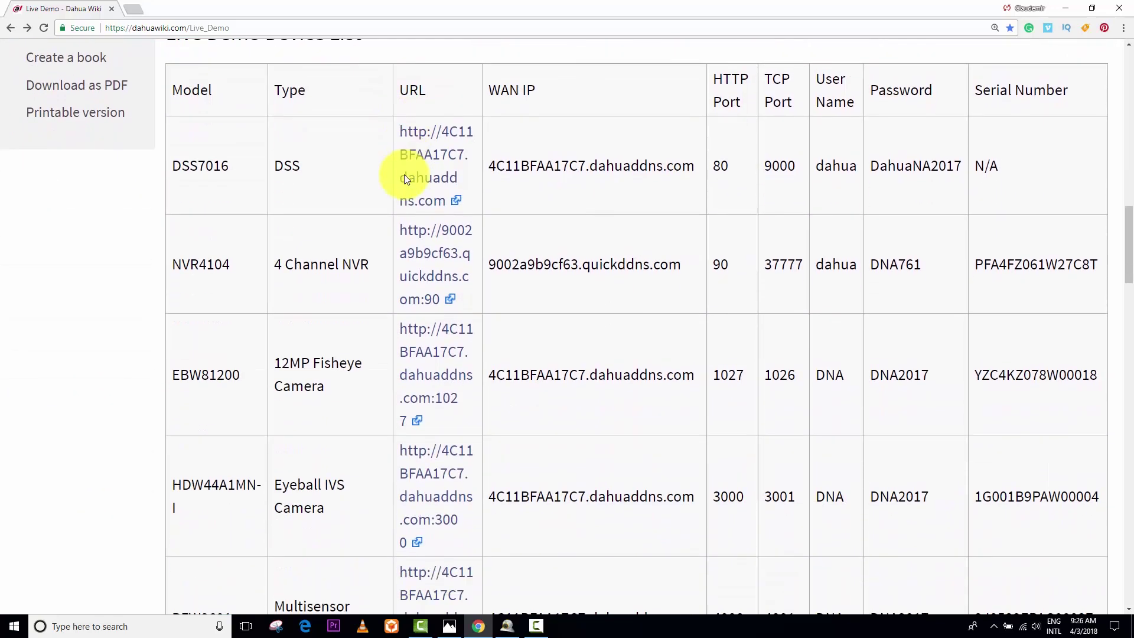
pyautogui.scroll(-1, 404, 175)
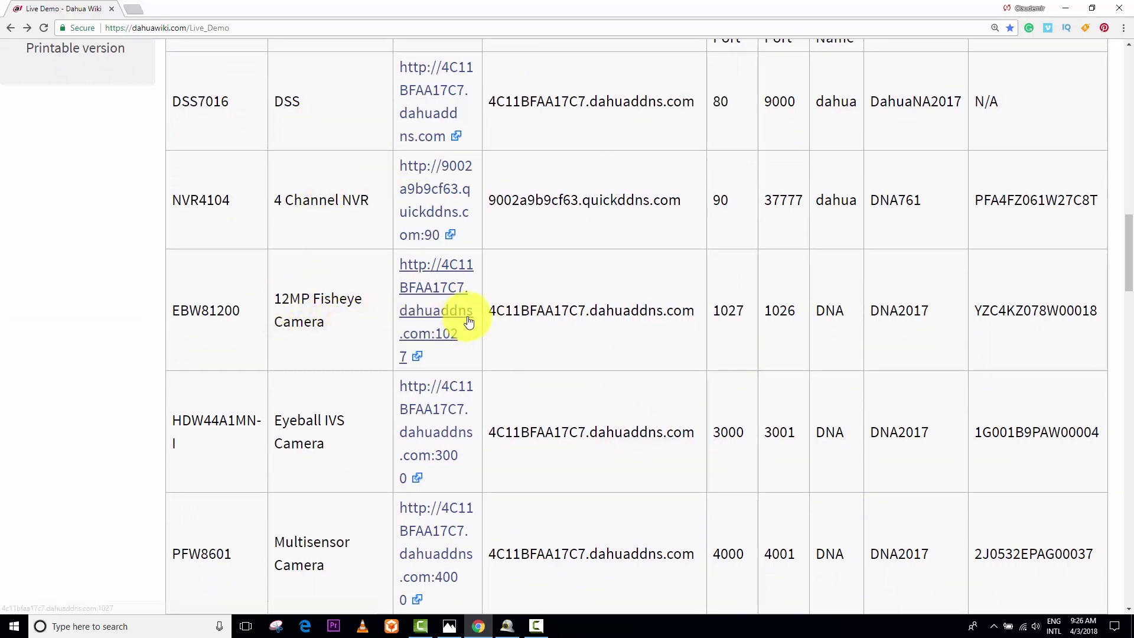
pyautogui.moveTo(490, 310); pyautogui.dragTo(696, 319)
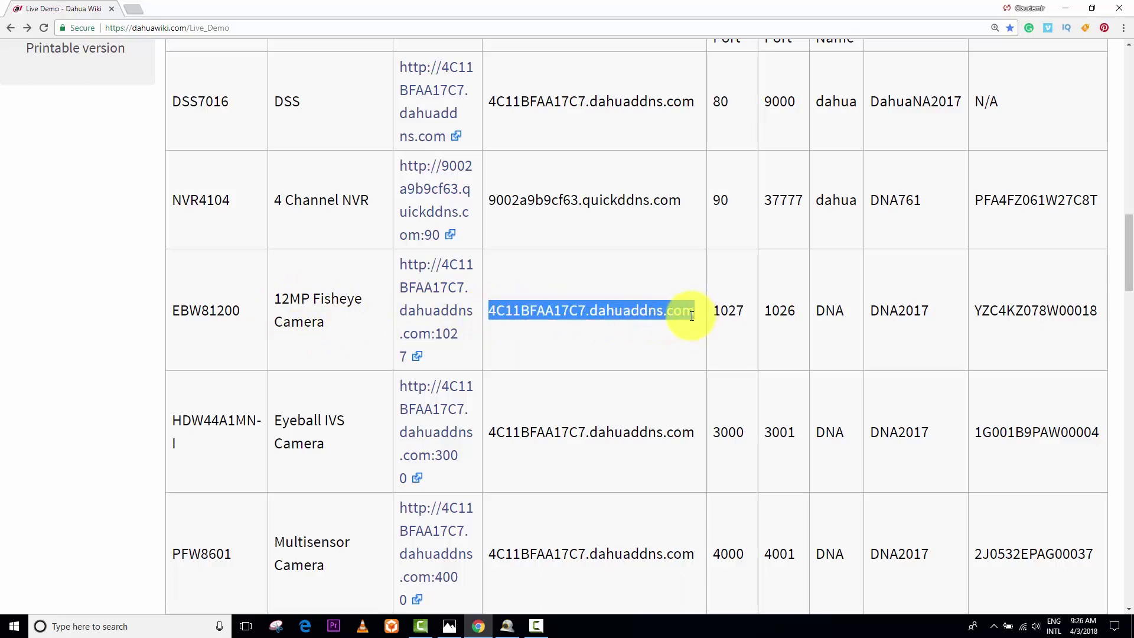
pyautogui.rightClick(647, 314)
pyautogui.click(658, 319)
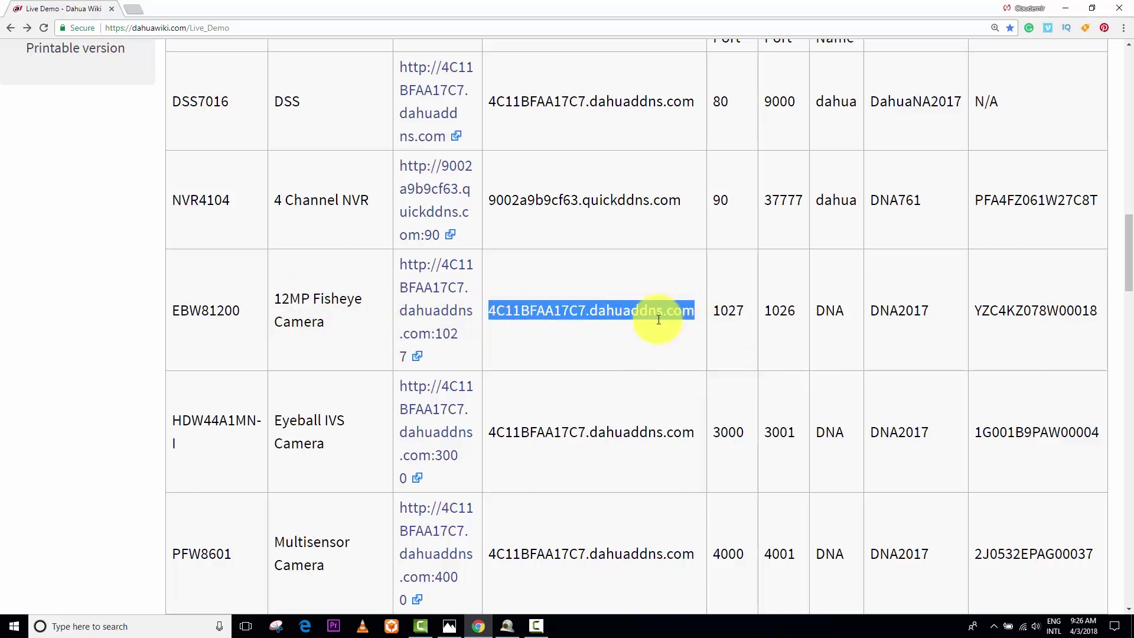
# Clear the hostname selection and switch back to the CMS viewer
pyautogui.click(572, 311)
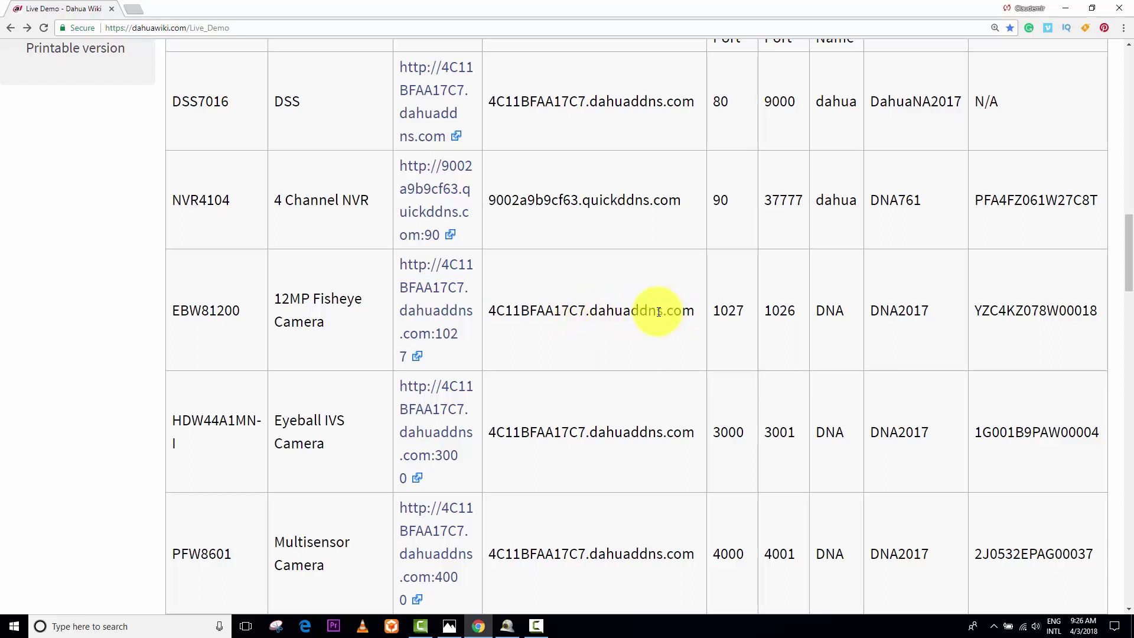
pyautogui.moveTo(659, 311); pyautogui.dragTo(481, 310)
pyautogui.click(522, 310)
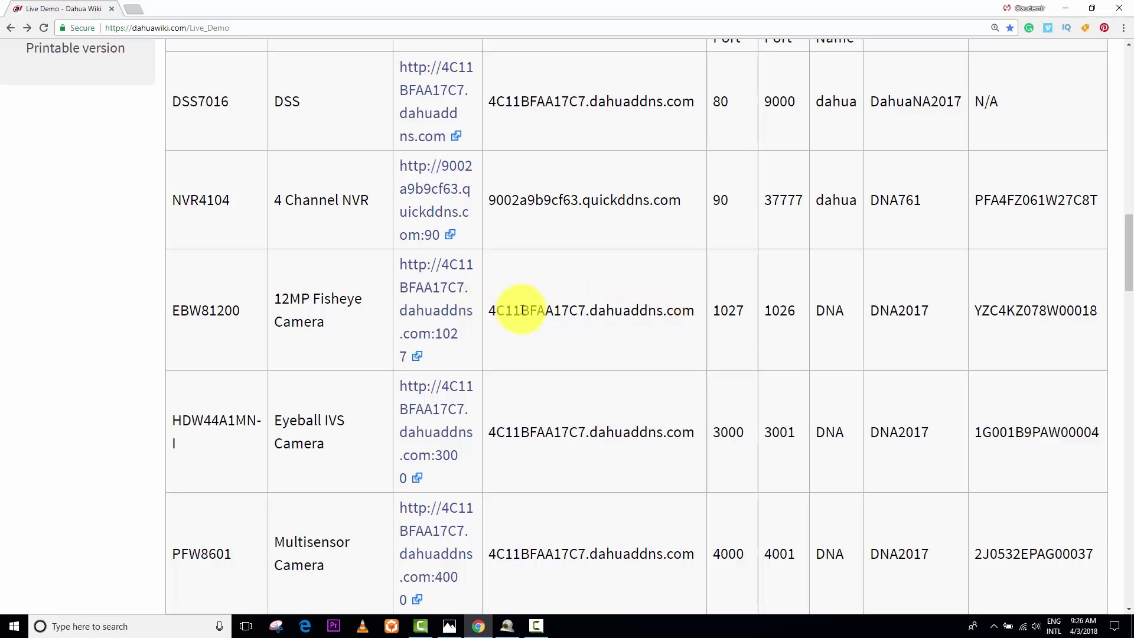
pyautogui.click(506, 623)
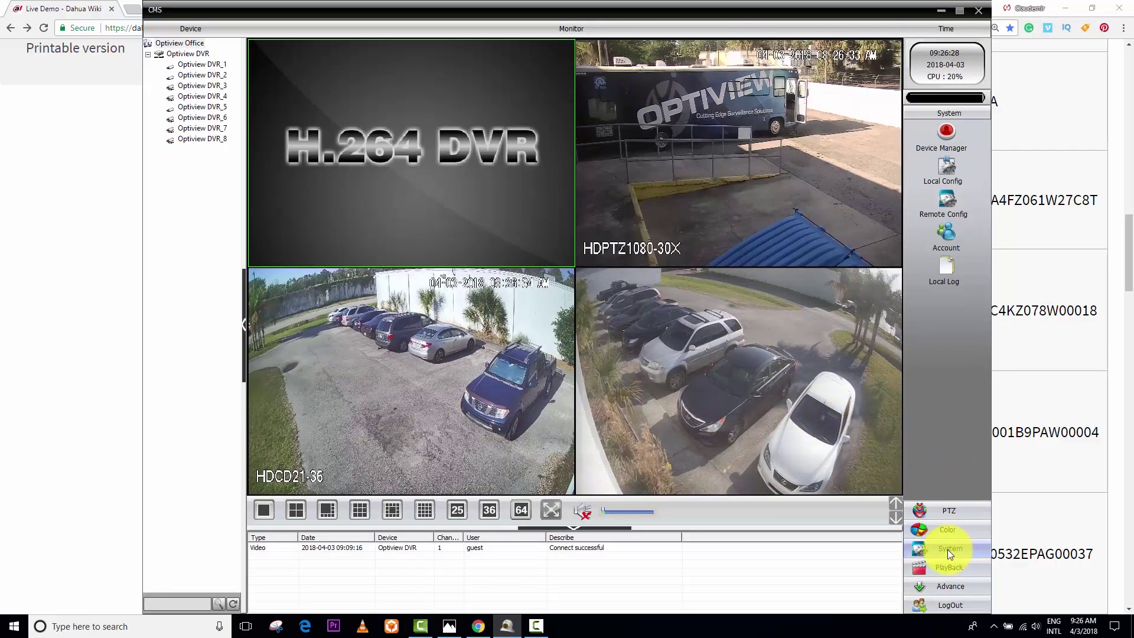
# In Device Manager, create a zone named 'Dahua Office' and start adding a device to it
pyautogui.click(942, 138)
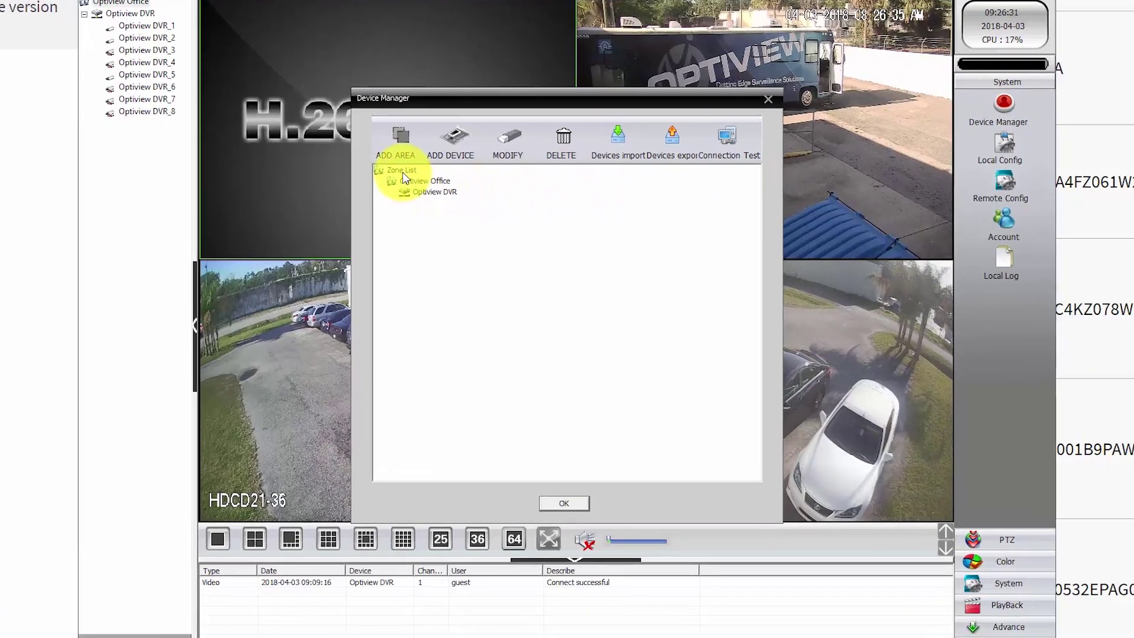
pyautogui.click(403, 171)
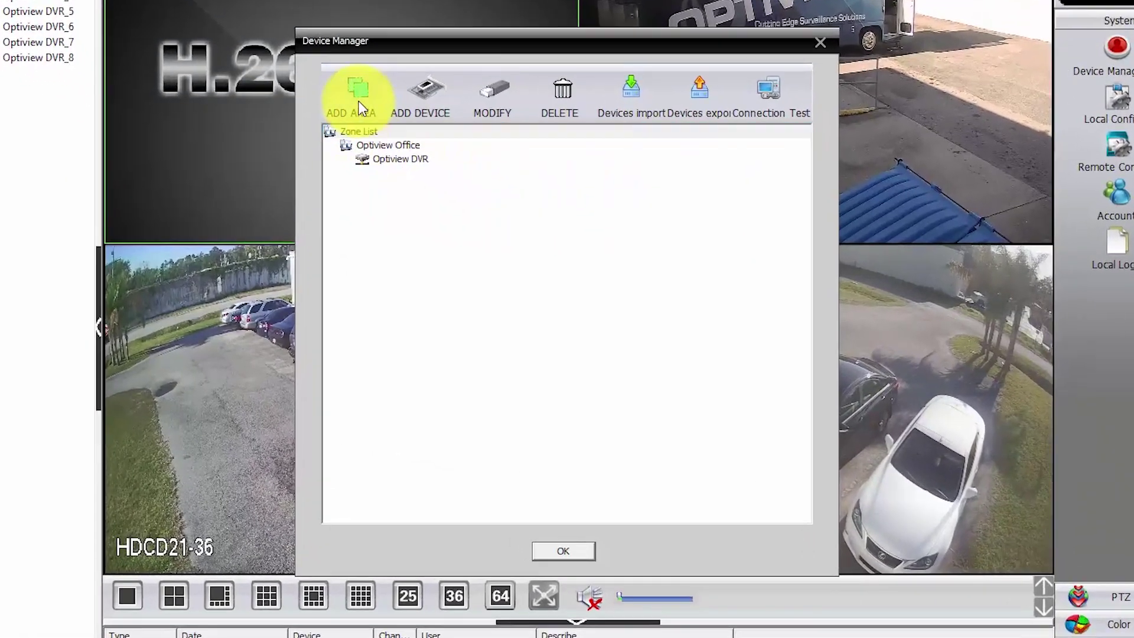
pyautogui.click(399, 146)
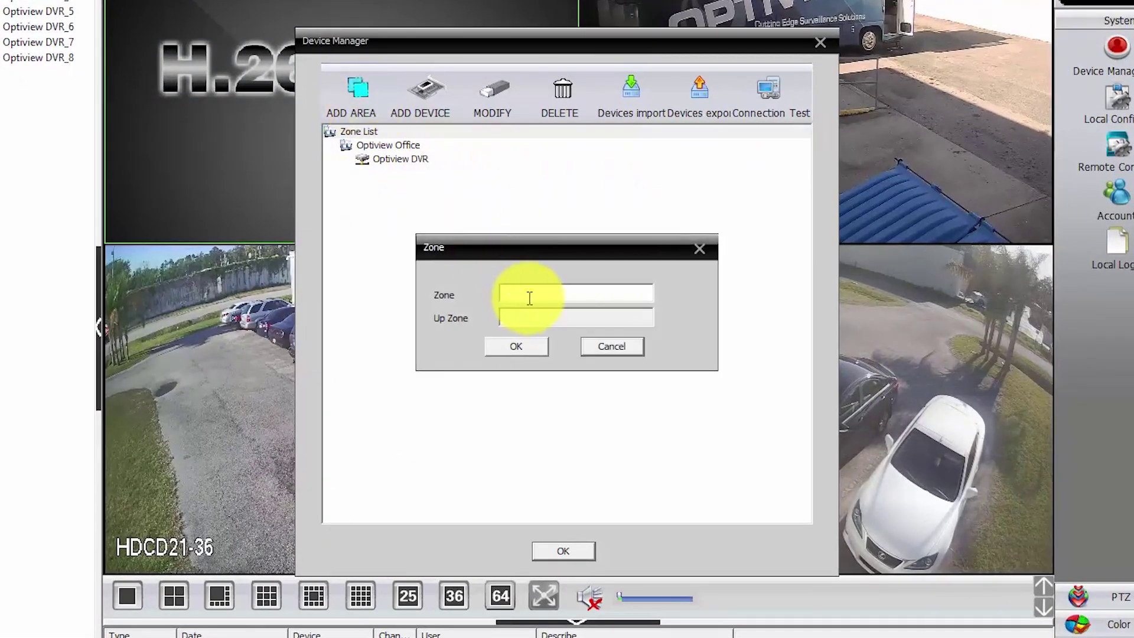
pyautogui.click(559, 297)
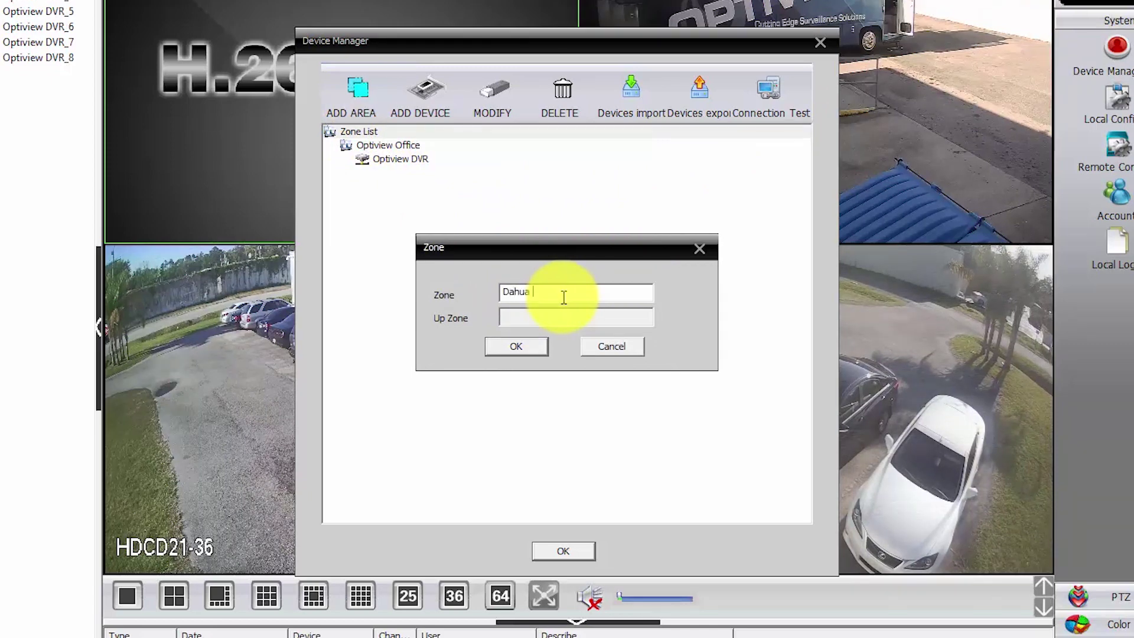
pyautogui.write('Dahua Office')
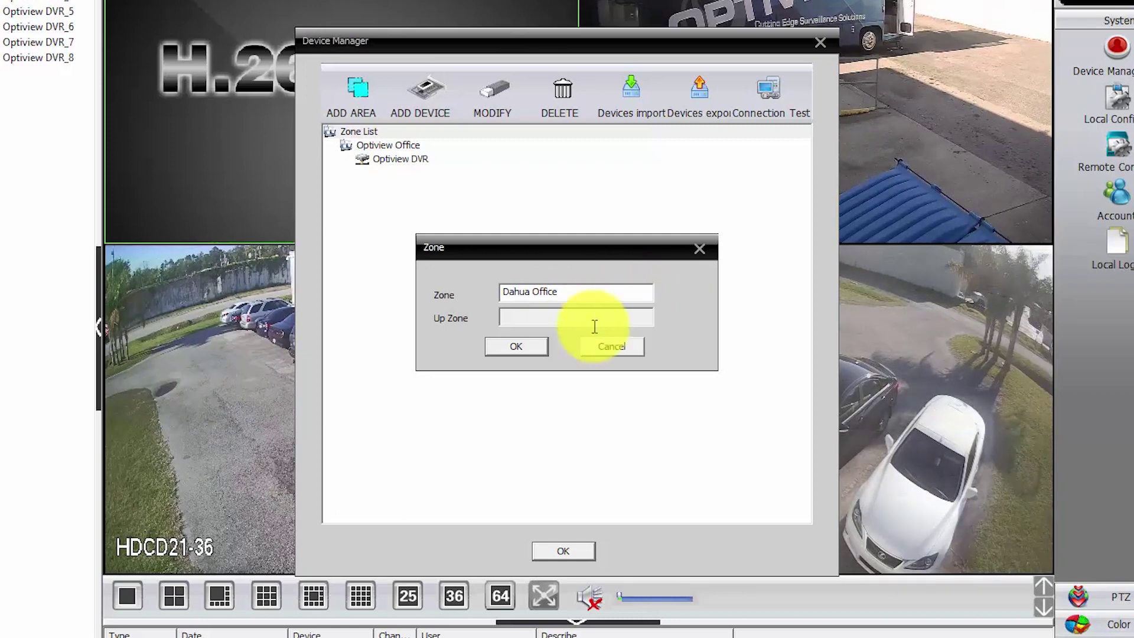
pyautogui.click(517, 347)
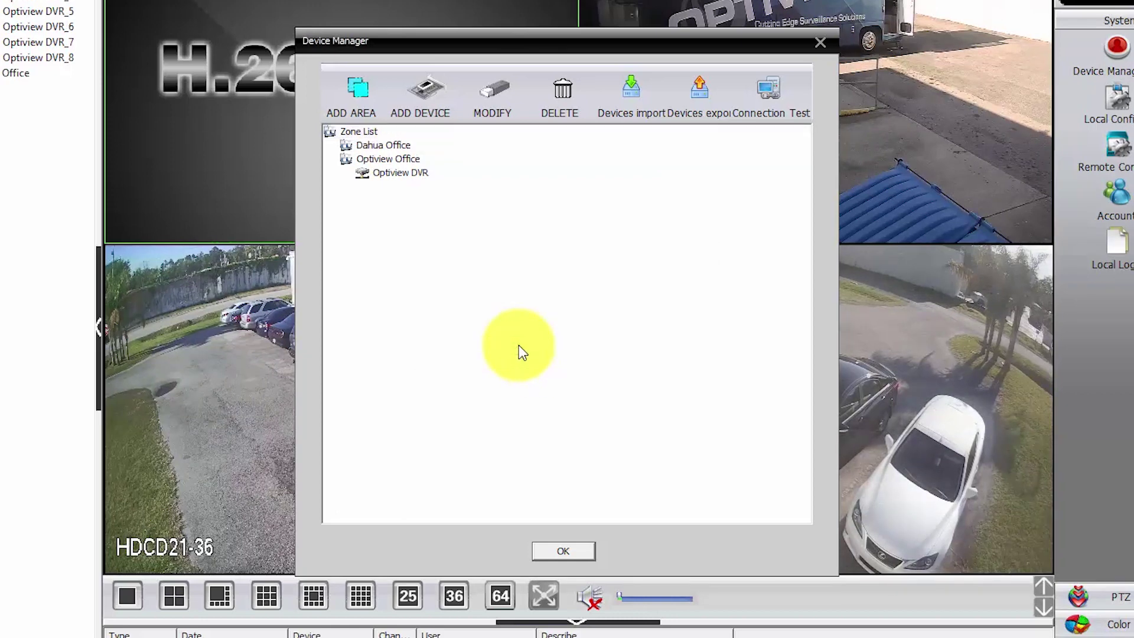
pyautogui.click(375, 145)
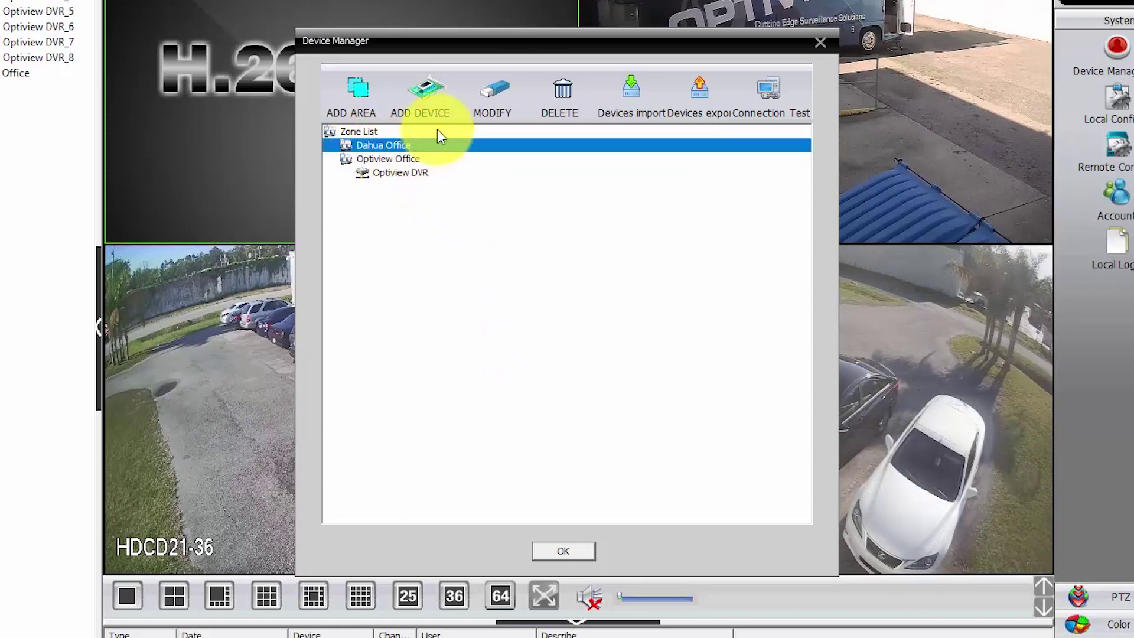
pyautogui.click(424, 92)
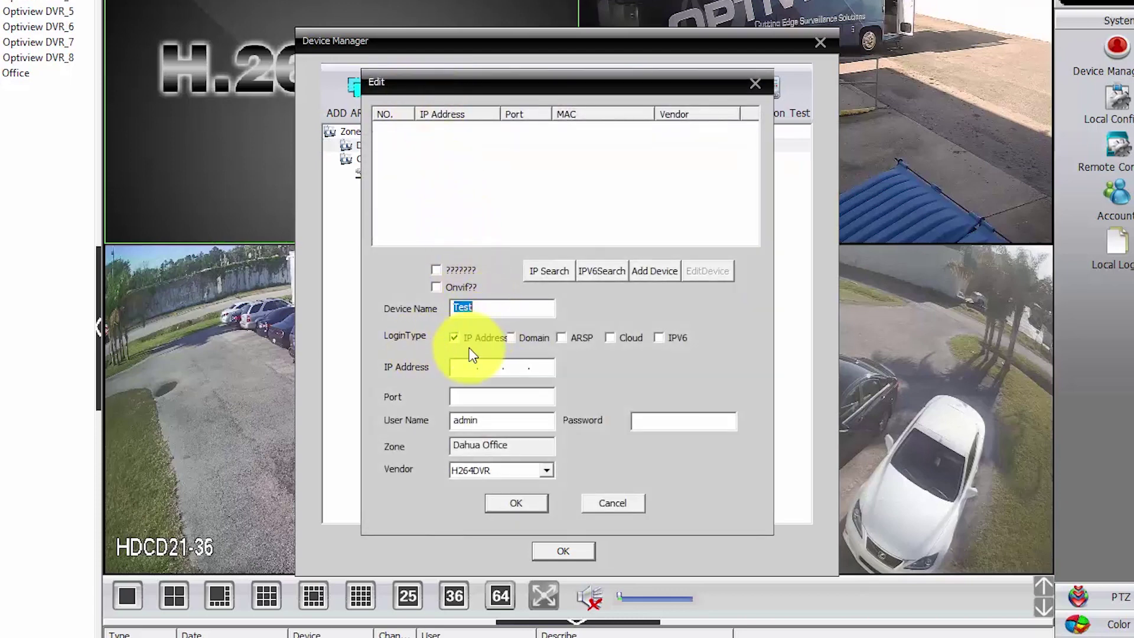
# Set login type to Domain, paste the camera's DDNS domain, and select the placeholder name 'Test'
pyautogui.click(509, 340)
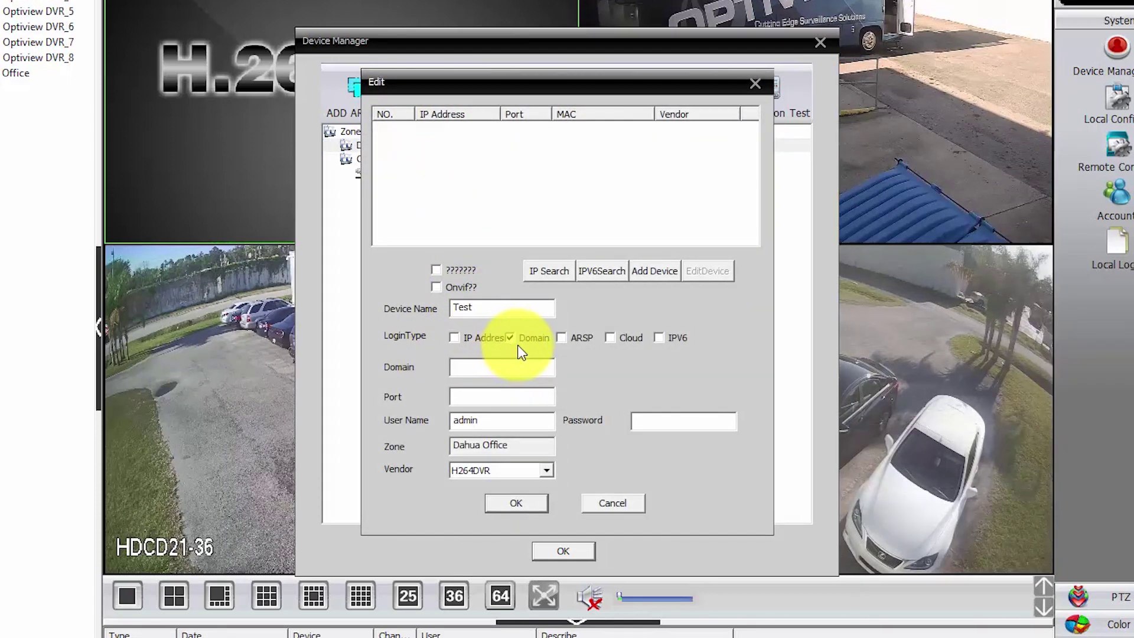
pyautogui.click(476, 367)
pyautogui.rightClick(476, 367)
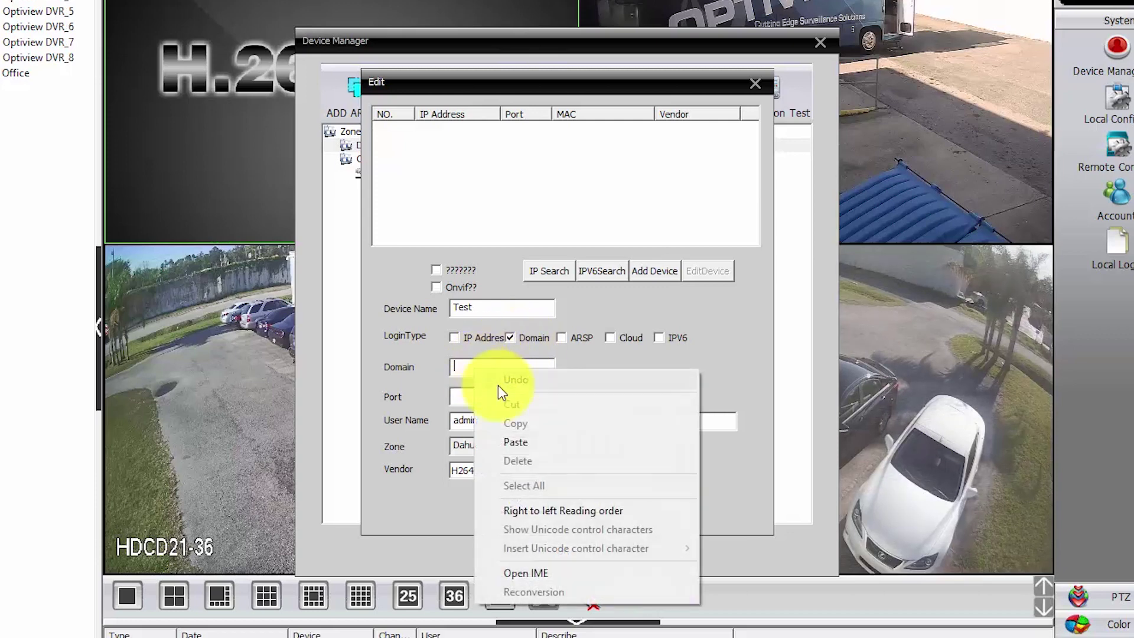
pyautogui.click(519, 442)
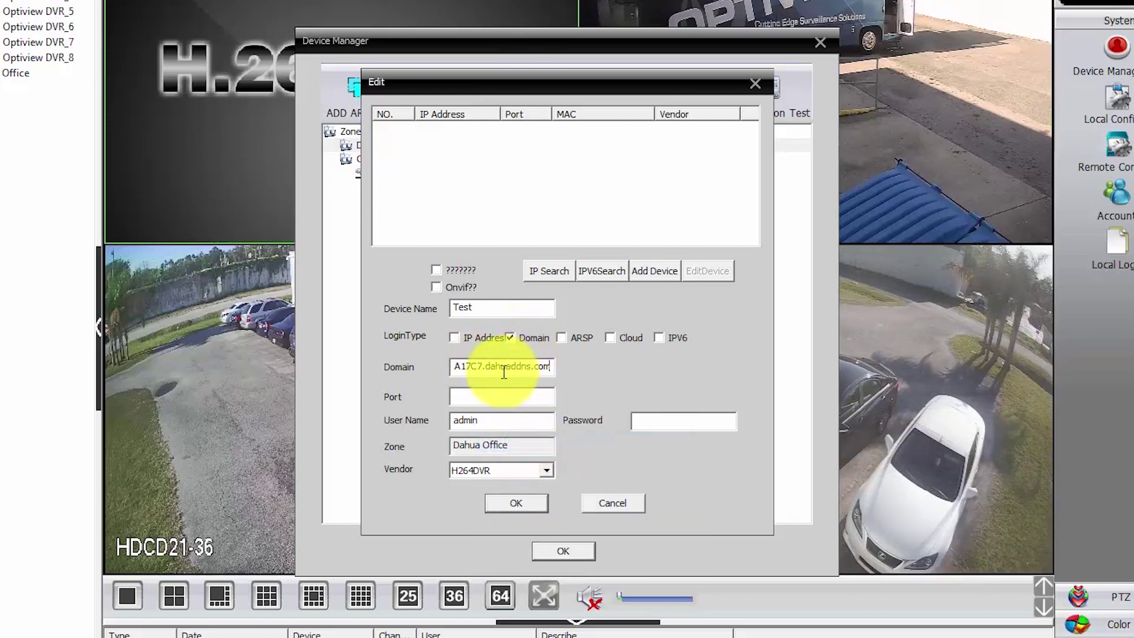
pyautogui.doubleClick(502, 309)
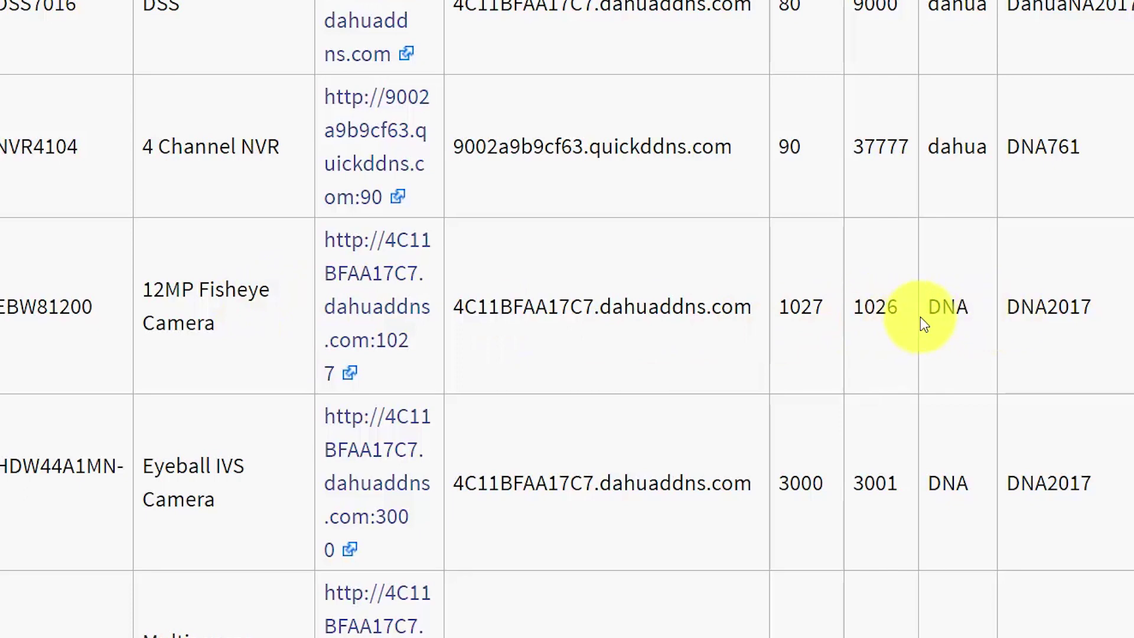
# Copy the 12MP Fisheye Camera's password from the wiki's demo table
pyautogui.moveTo(1008, 309); pyautogui.dragTo(1083, 311)
pyautogui.rightClick(1073, 313)
pyautogui.click(1077, 324)
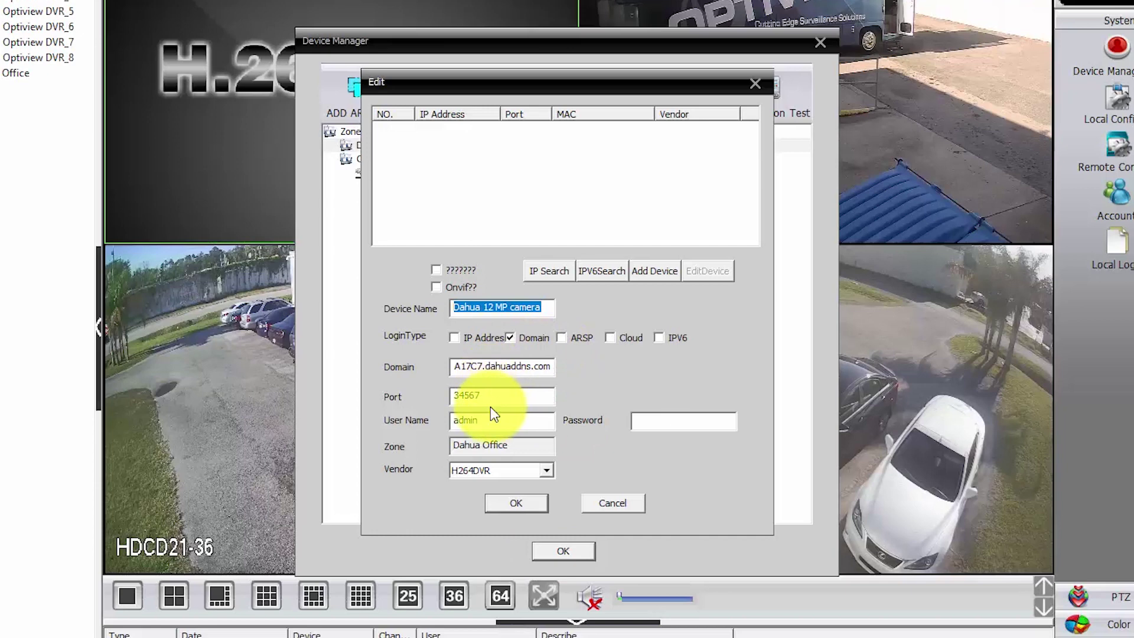
# Give the camera port 1026, its user name, the pasted password and vendor DaHua, then save it
pyautogui.moveTo(484, 396); pyautogui.dragTo(444, 396)
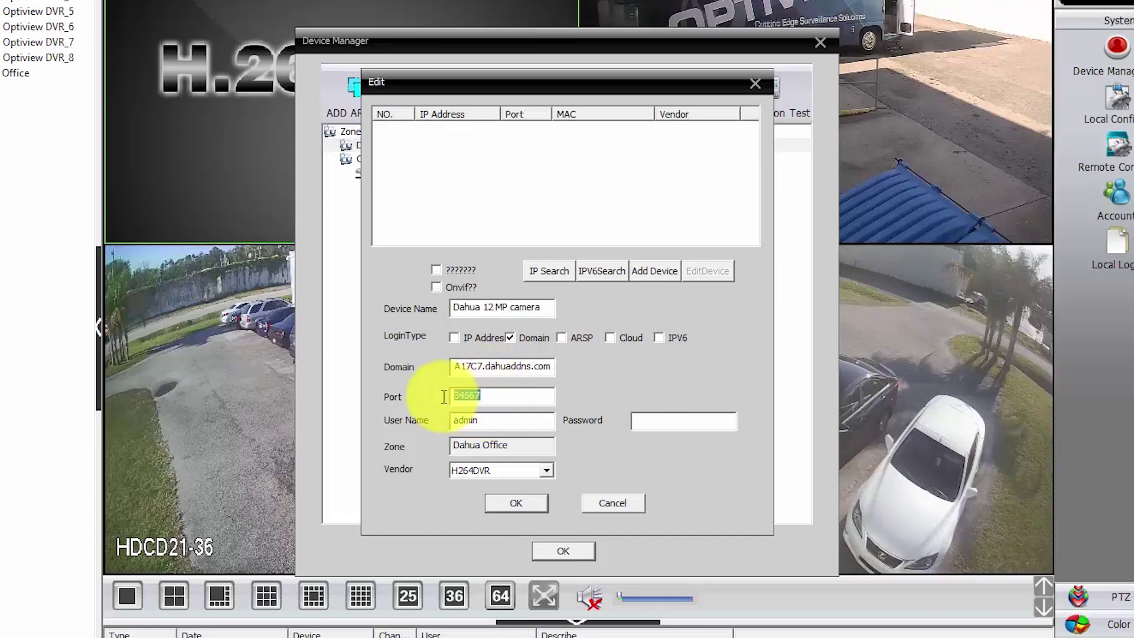
pyautogui.write('1026')
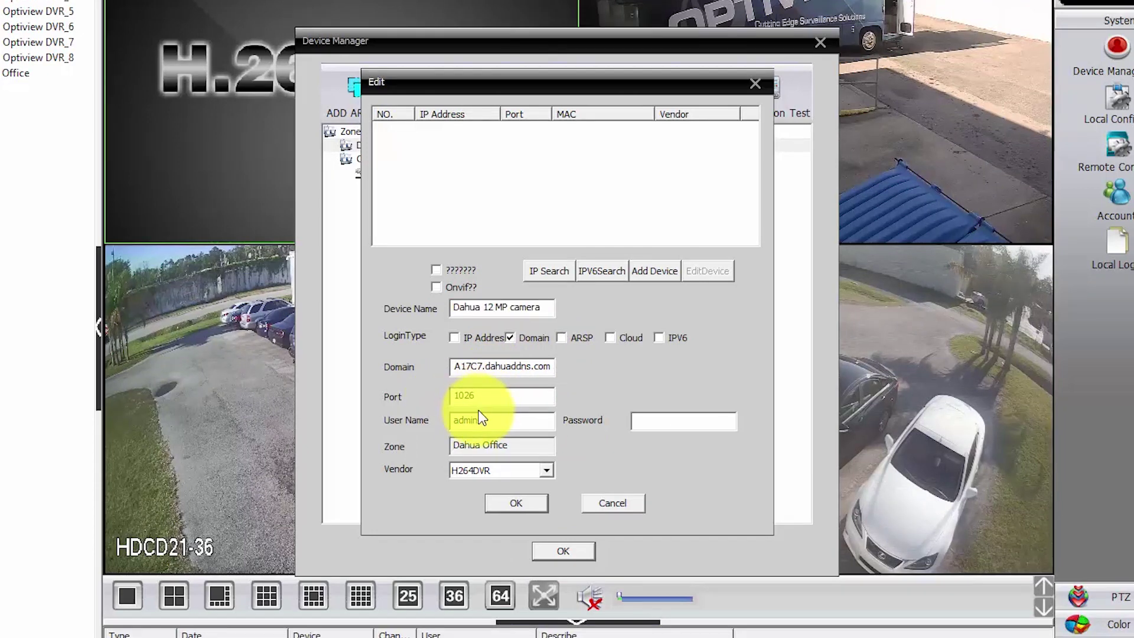
pyautogui.moveTo(491, 420); pyautogui.dragTo(447, 422)
pyautogui.write('DNA')
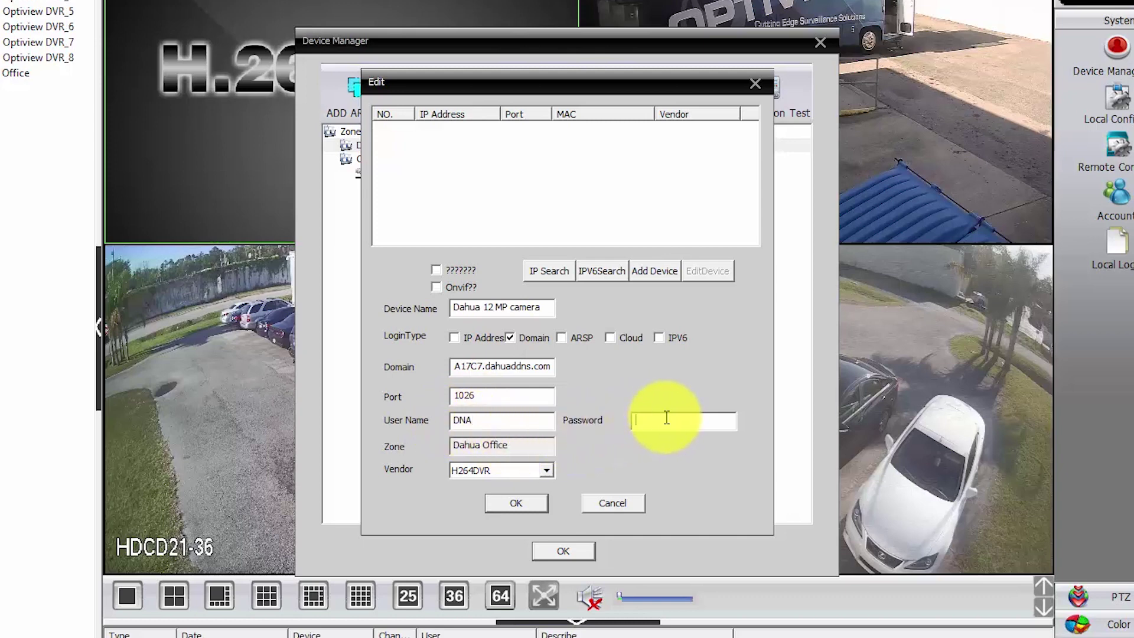
pyautogui.rightClick(674, 421)
pyautogui.click(706, 491)
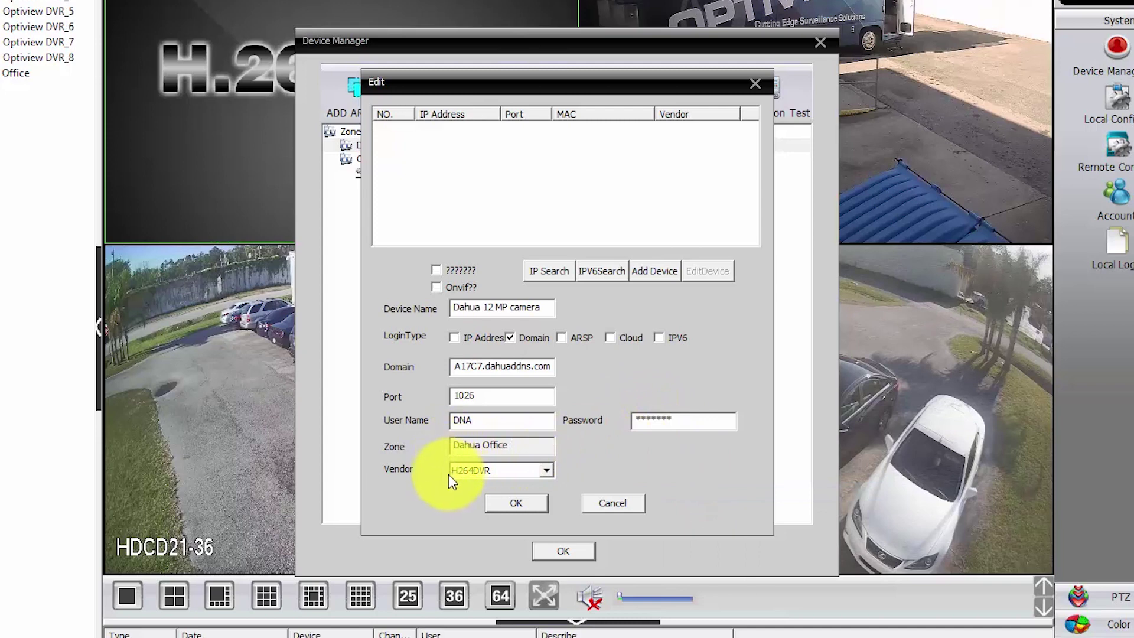
pyautogui.click(535, 480)
pyautogui.click(499, 508)
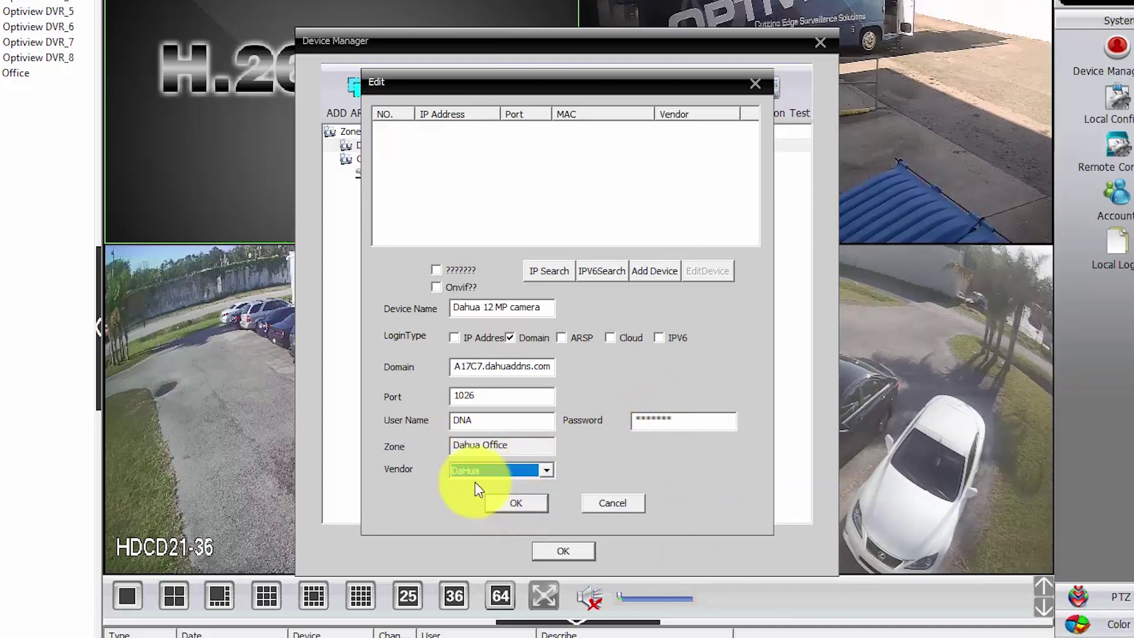
pyautogui.click(522, 505)
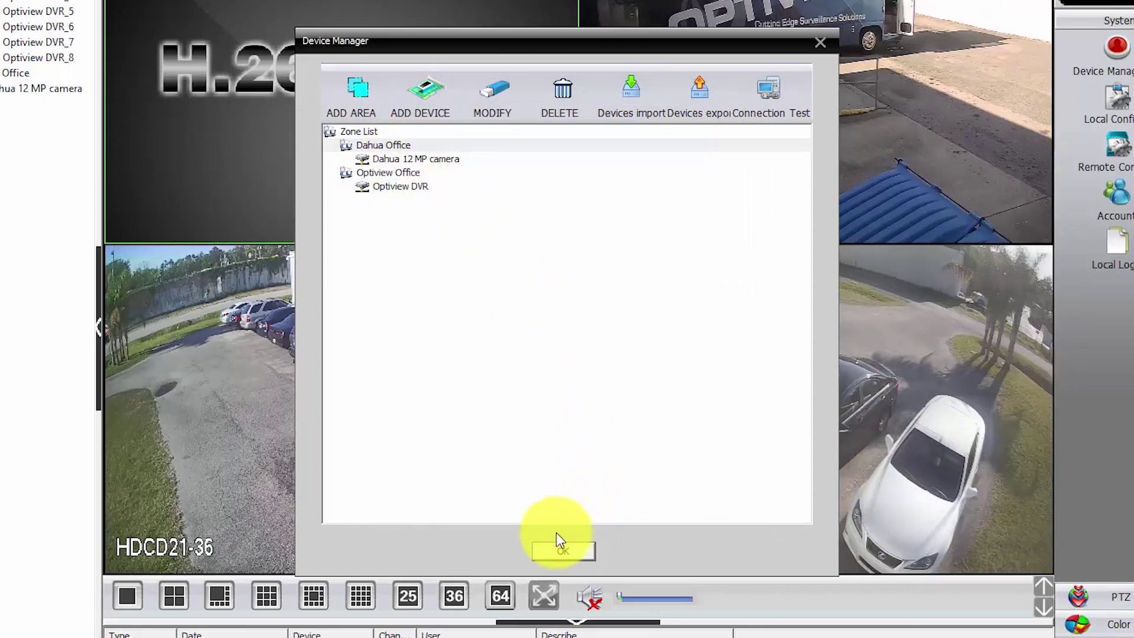
# Close Device Manager and select the Dahua 12 MP camera's FISHEYE CAMERA channel in the tree
pyautogui.click(555, 552)
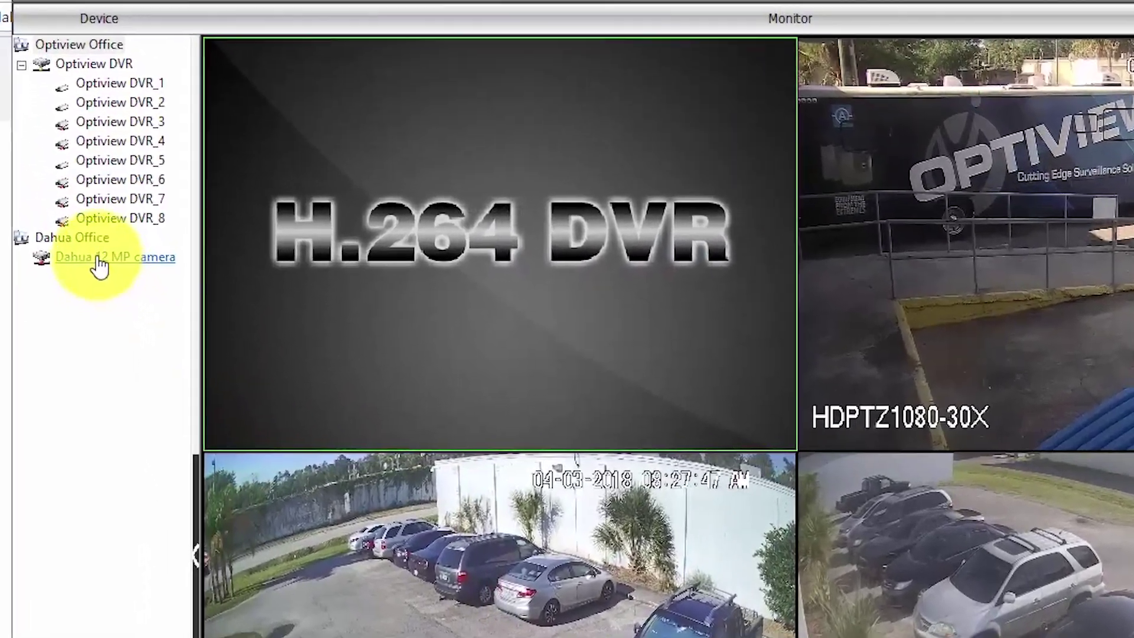
pyautogui.click(70, 200)
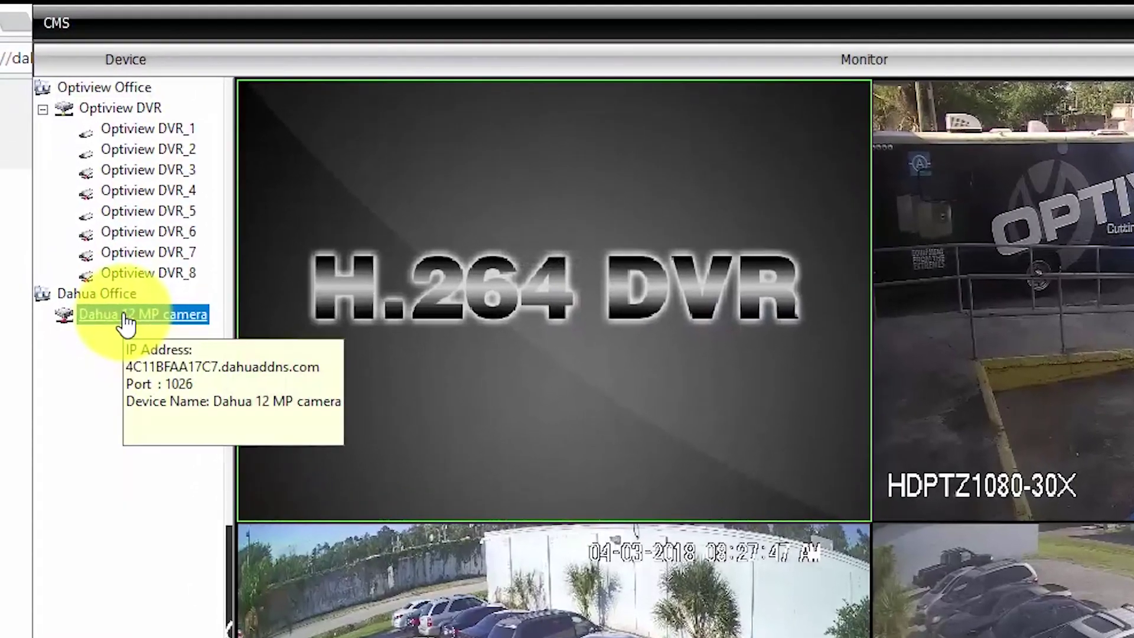
pyautogui.moveTo(125, 319)
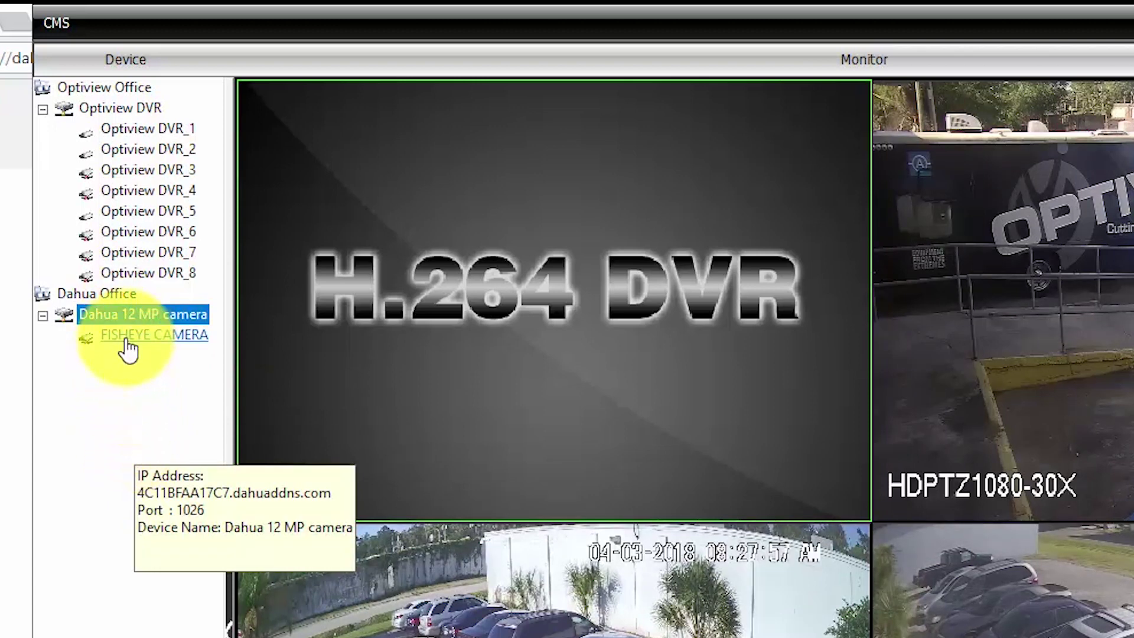
pyautogui.click(129, 347)
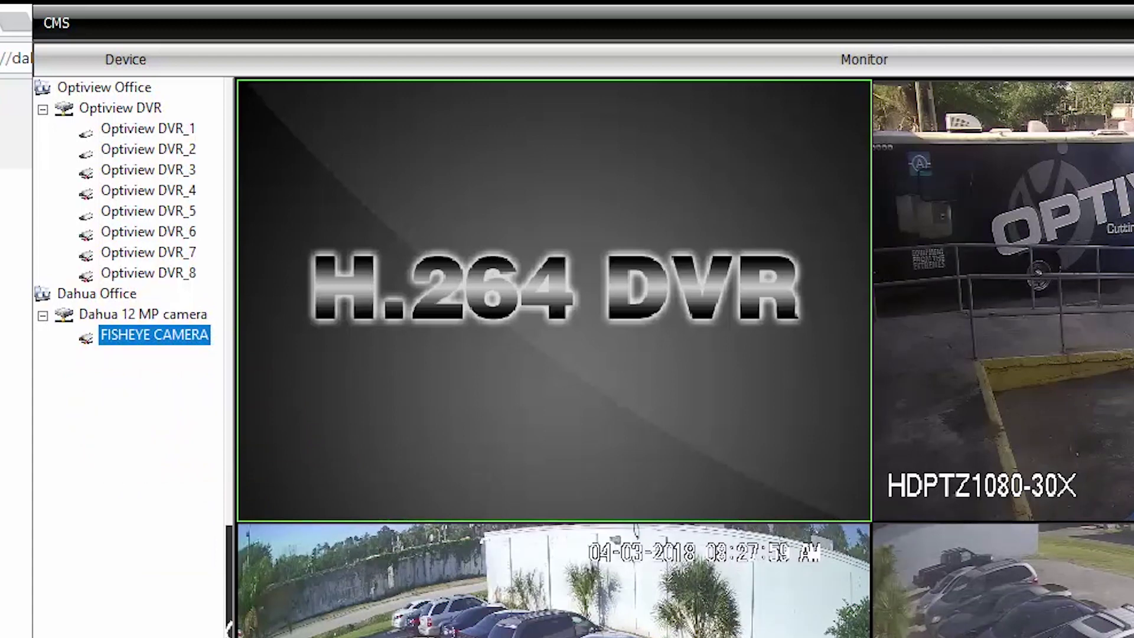
# Drag FISHEYE CAMERA into the large main view pane to load its stream
pyautogui.moveTo(121, 342); pyautogui.dragTo(530, 342)
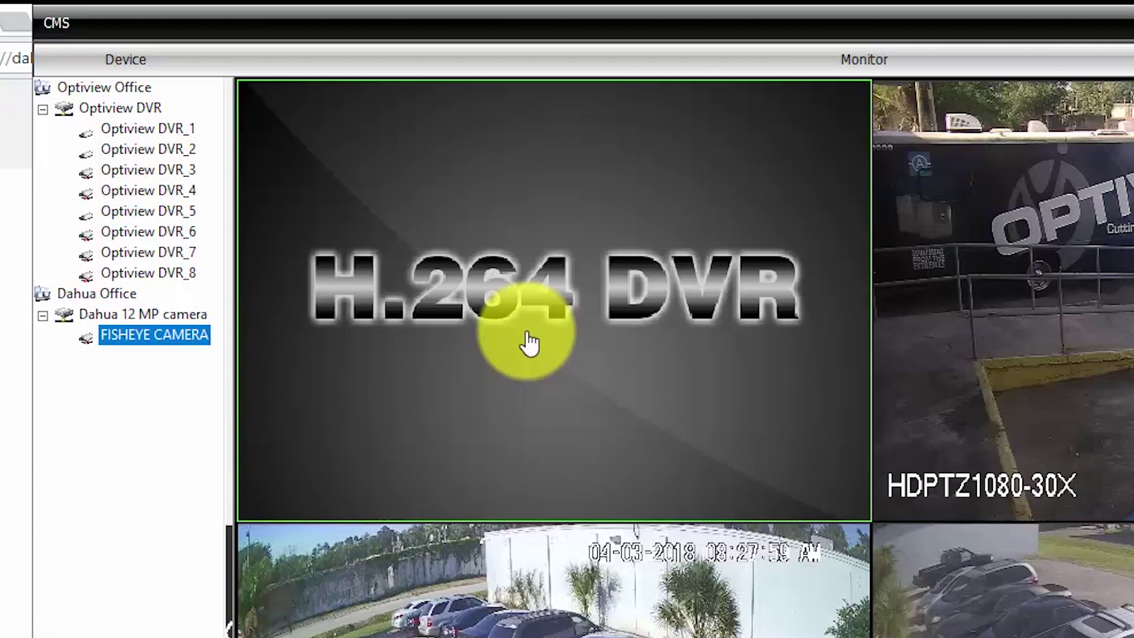
pyautogui.moveTo(530, 343); pyautogui.dragTo(530, 343)
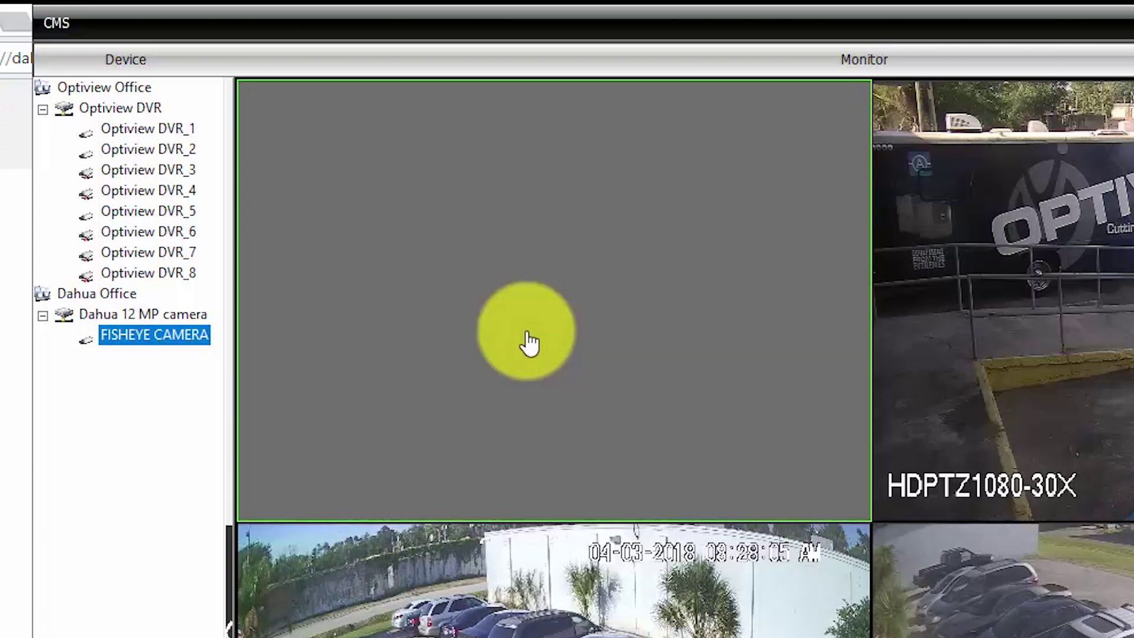